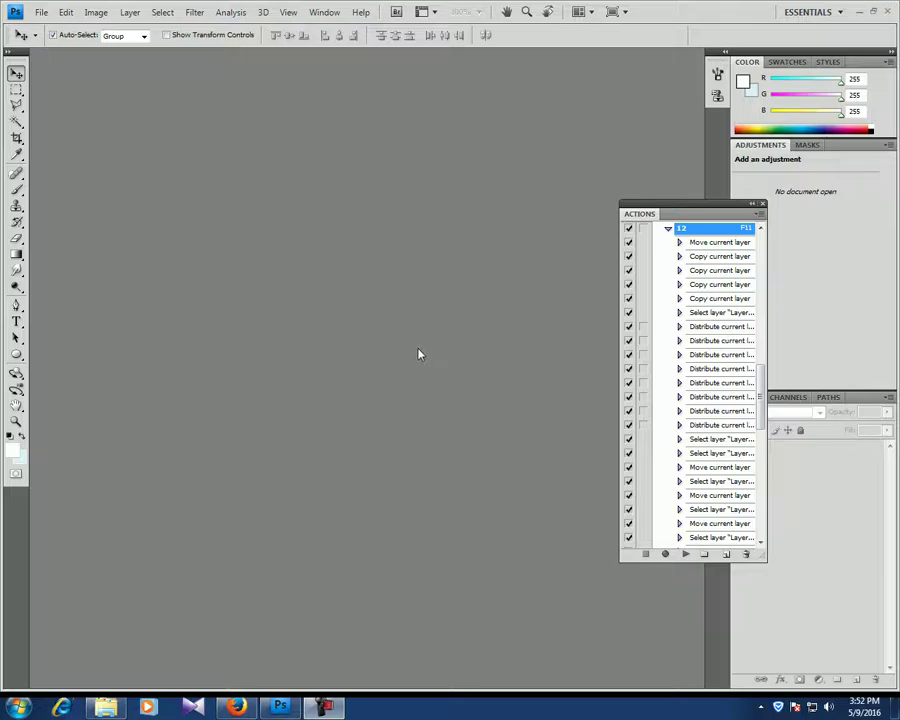
Step: In a new Notepad file, write 'how to create Splesh' / 'Apple Effect' on two lines, then minimize it
left_click(18, 707)
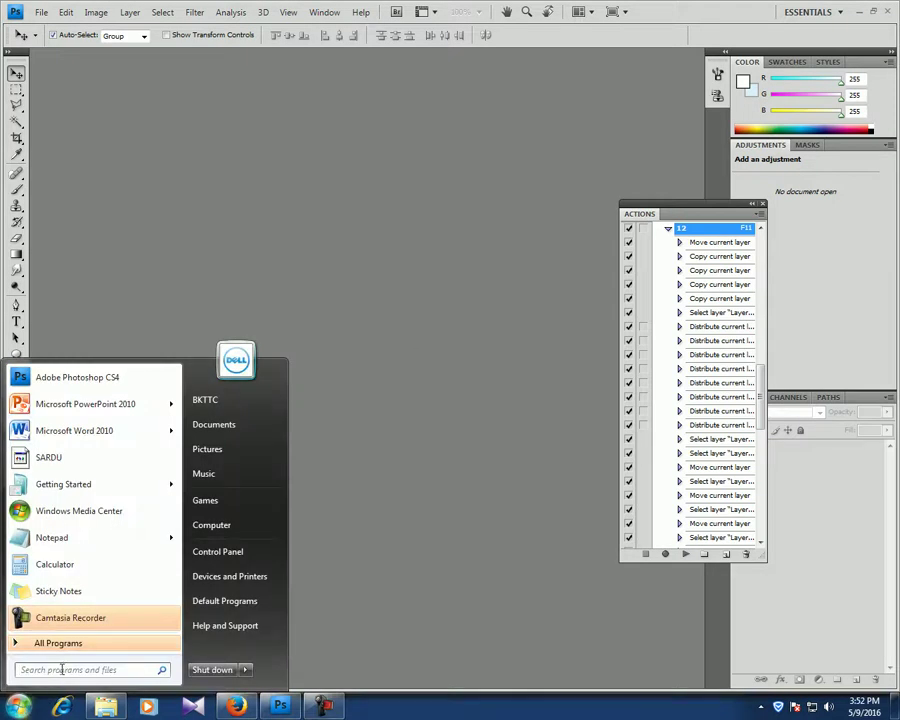
left_click(60, 538)
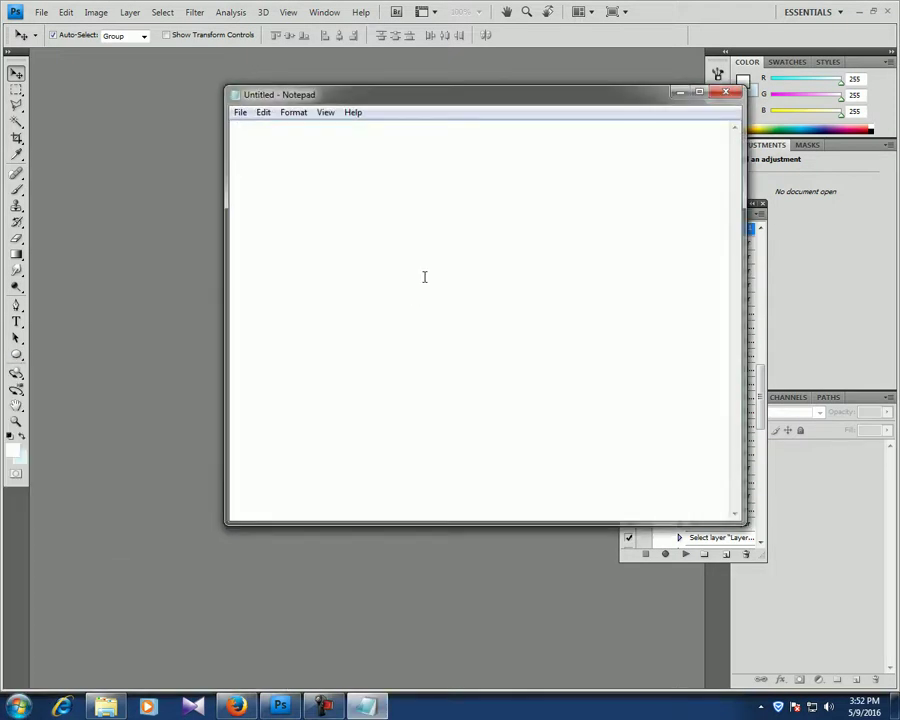
type("how to ")
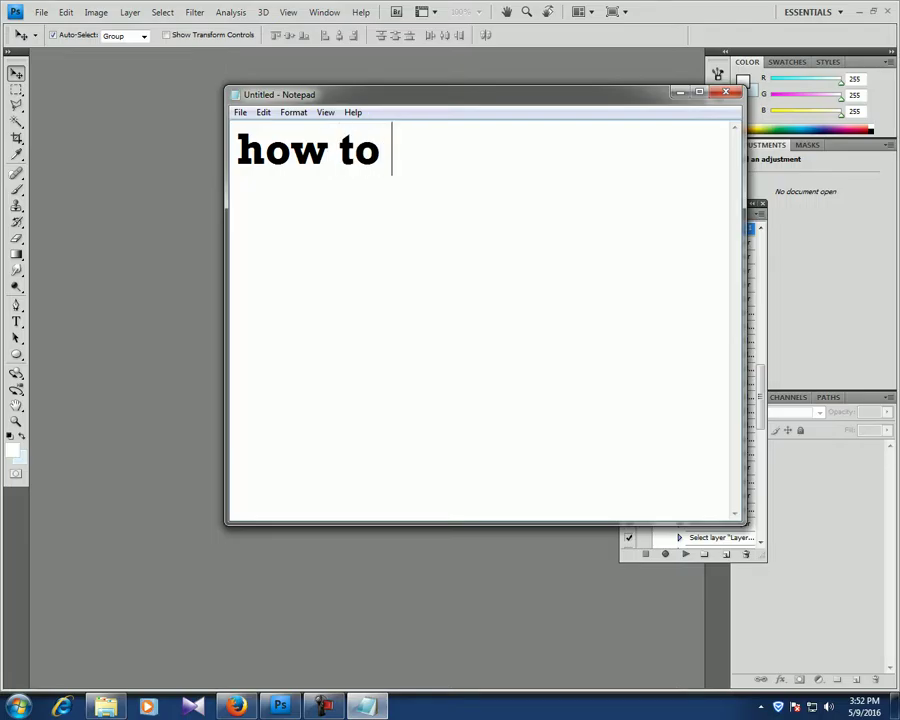
type("create ")
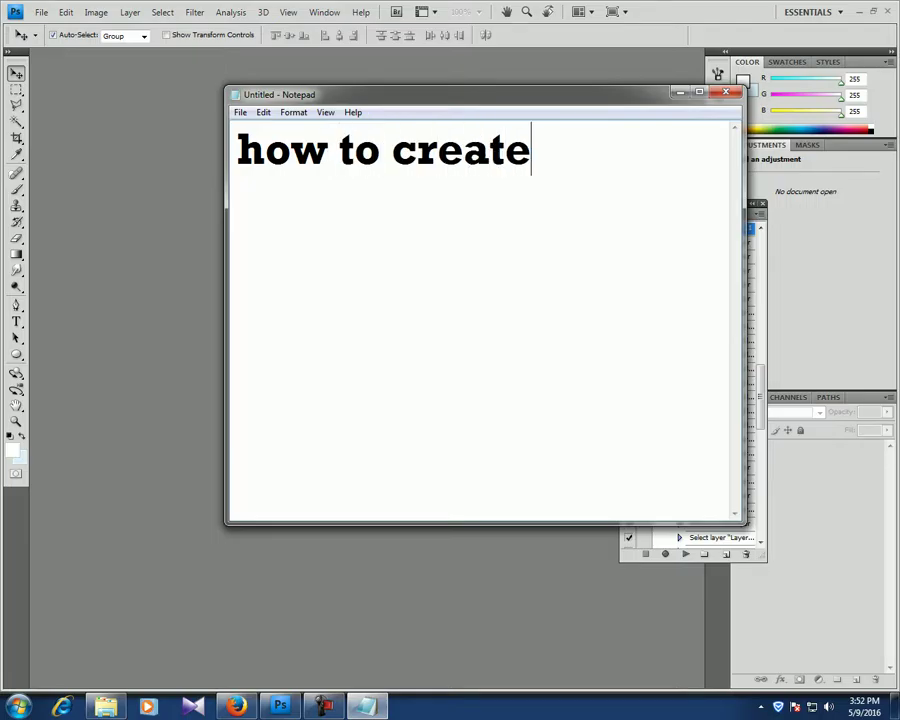
type("Sp")
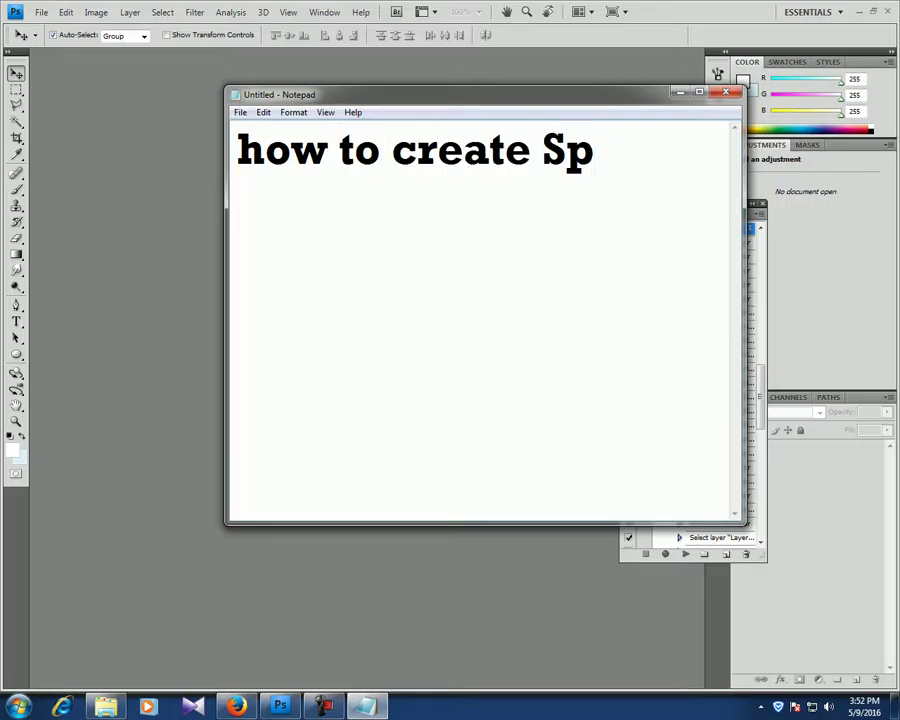
type("lesh")
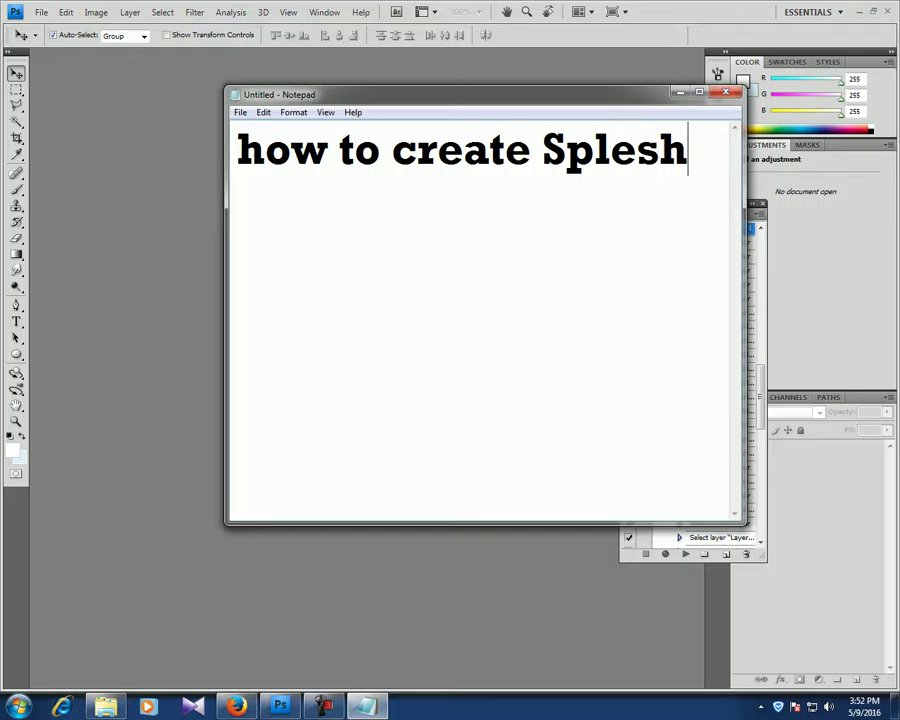
key("Return")
type("Ap")
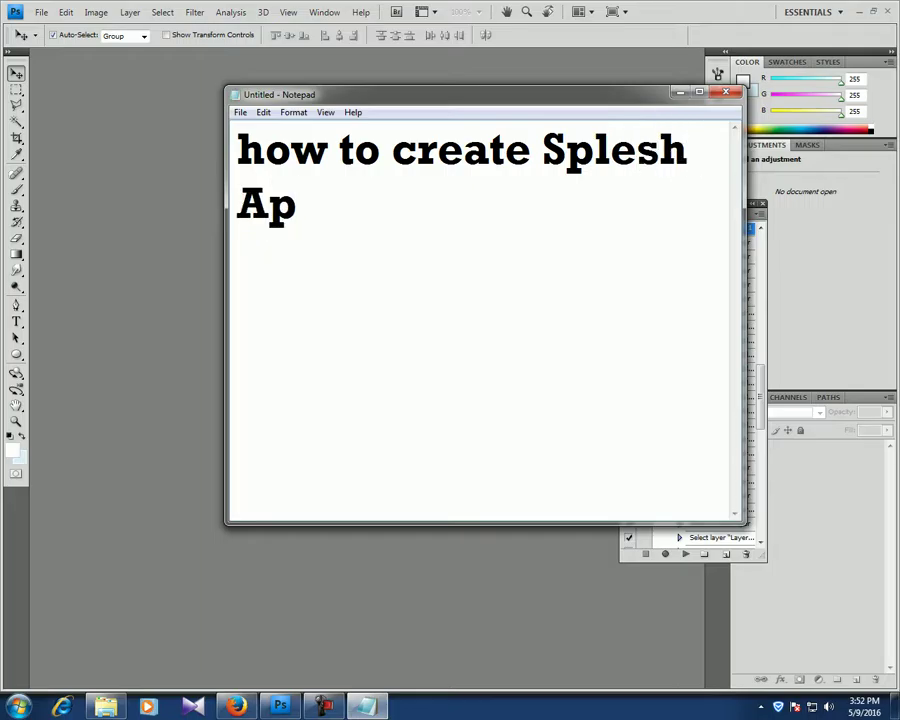
type("ple E")
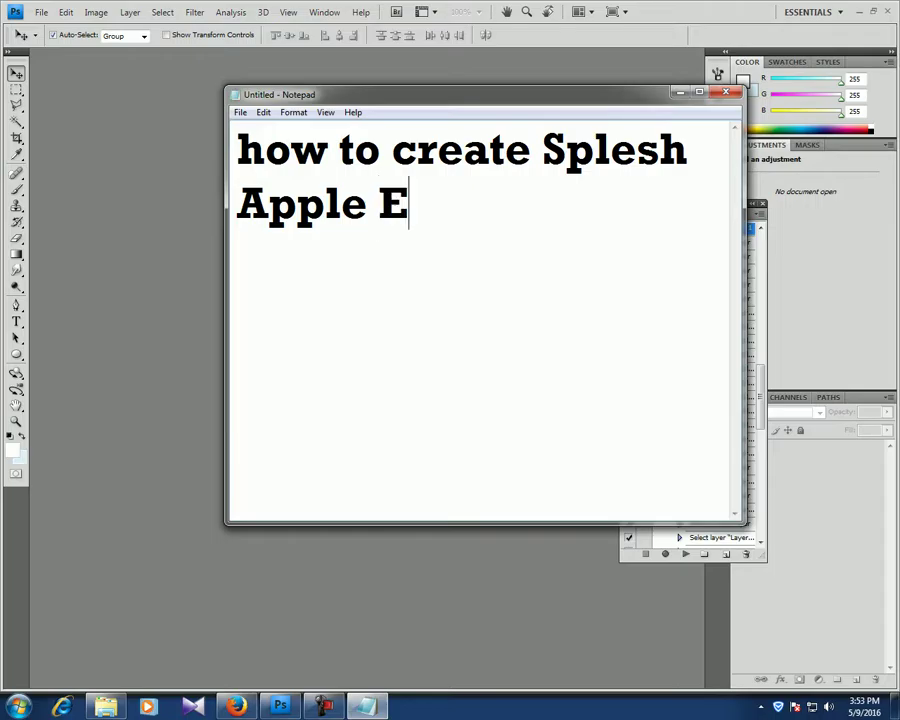
type("ffect")
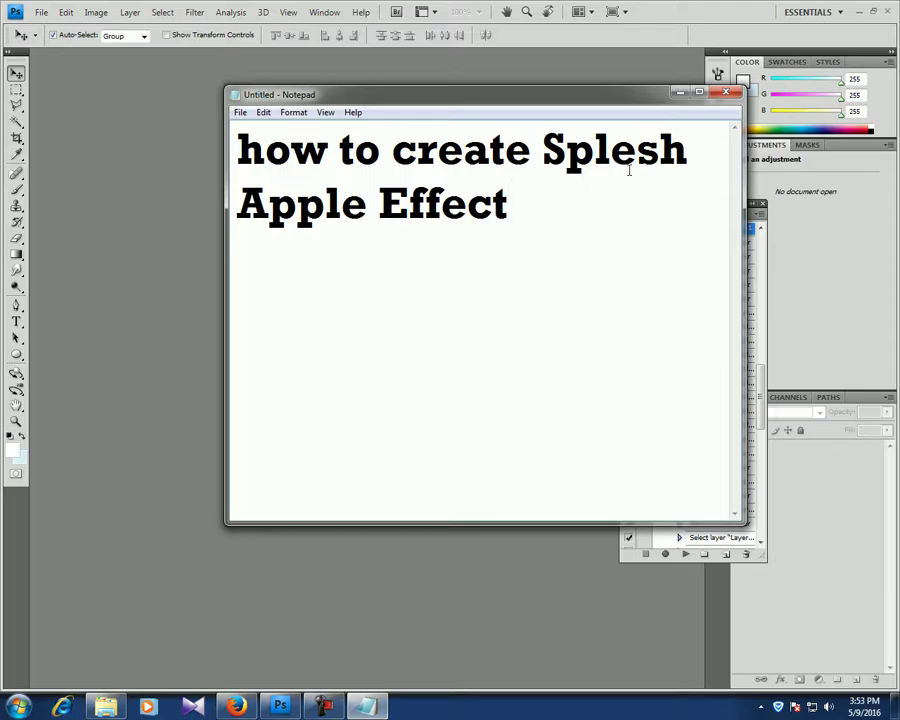
left_click(678, 95)
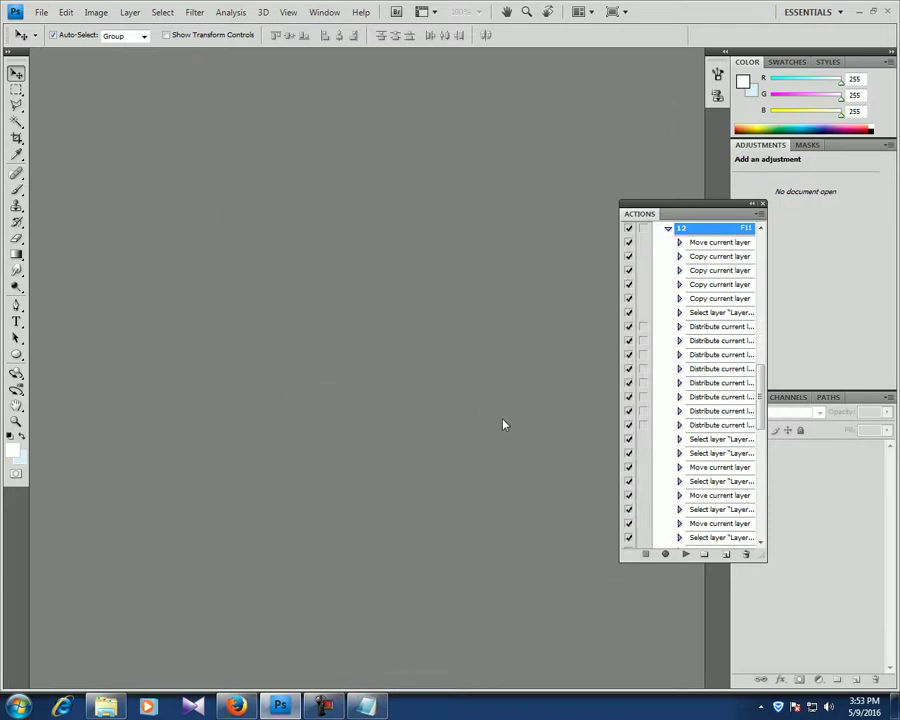
Step: In the Open dialog, browse to the Photoshop coures folder on New Volume (D:)
left_click(41, 12)
left_click(70, 48)
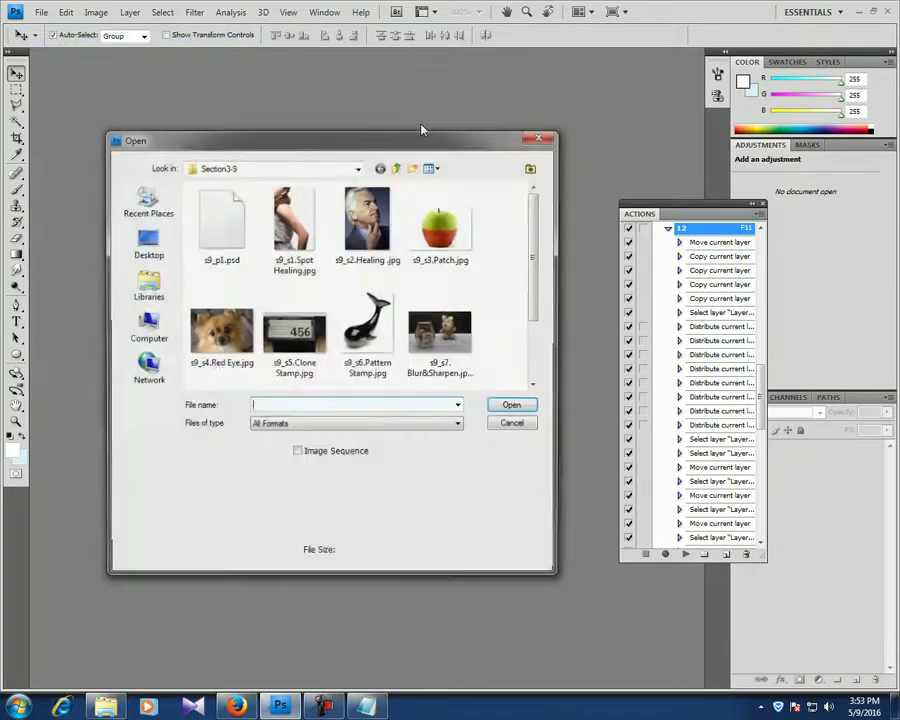
left_click(147, 240)
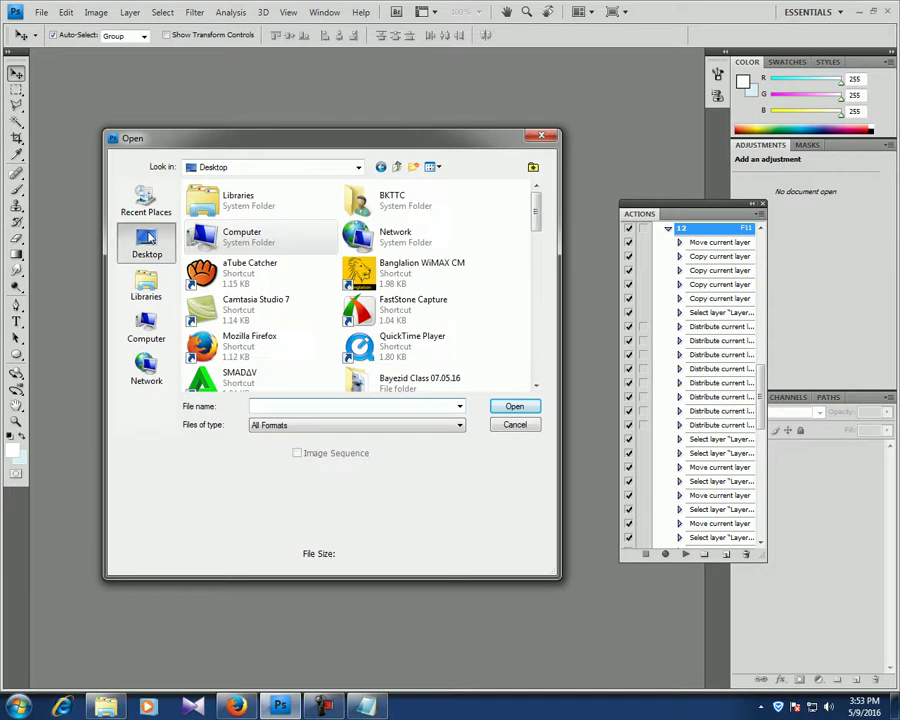
left_click(410, 268)
double_click(238, 236)
double_click(395, 215)
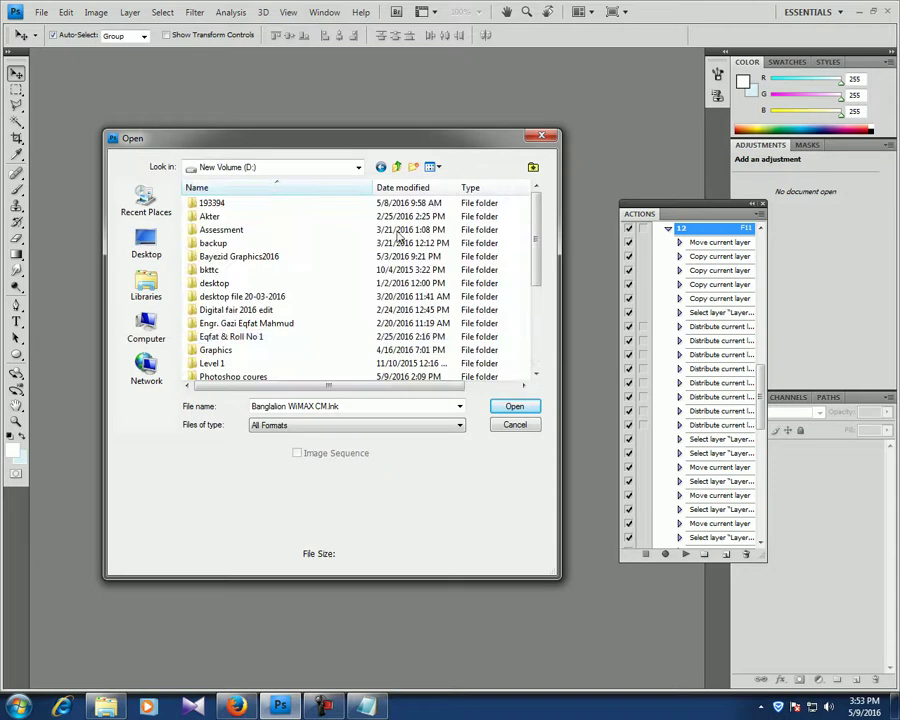
scroll(311, 346, "down", 1)
scroll(253, 348, "down", 1)
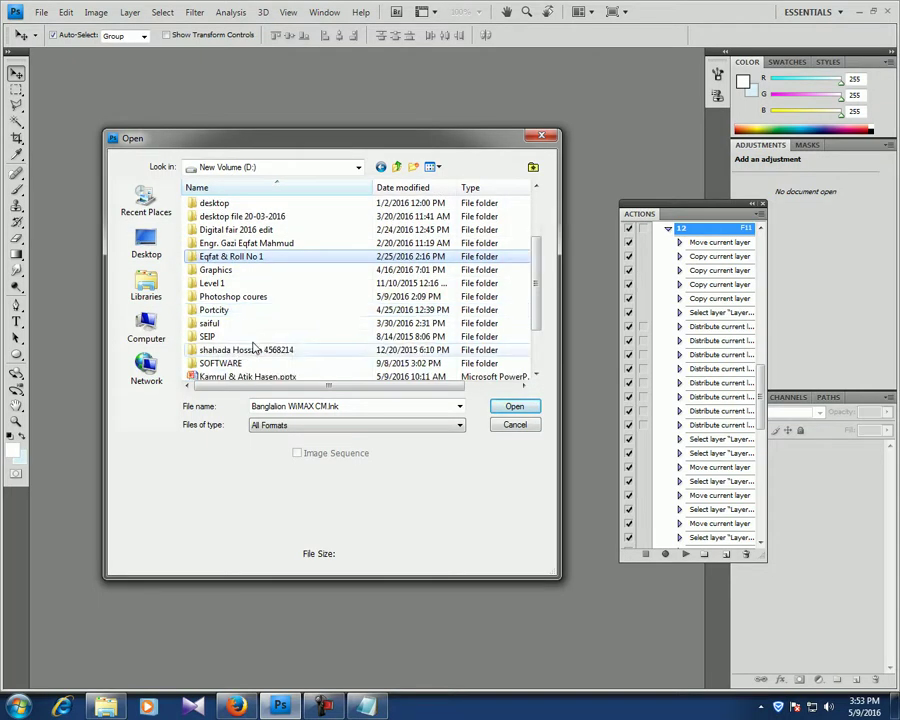
double_click(257, 296)
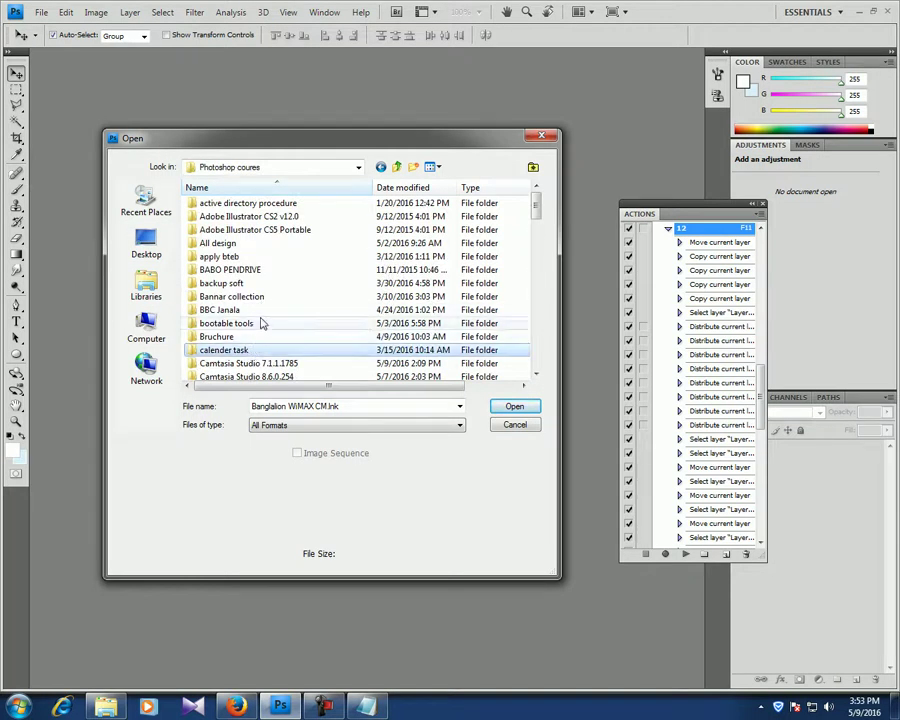
scroll(261, 324, "down", 2)
scroll(263, 318, "down", 1)
scroll(263, 322, "down", 1)
scroll(264, 340, "down", 1)
scroll(265, 355, "down", 1)
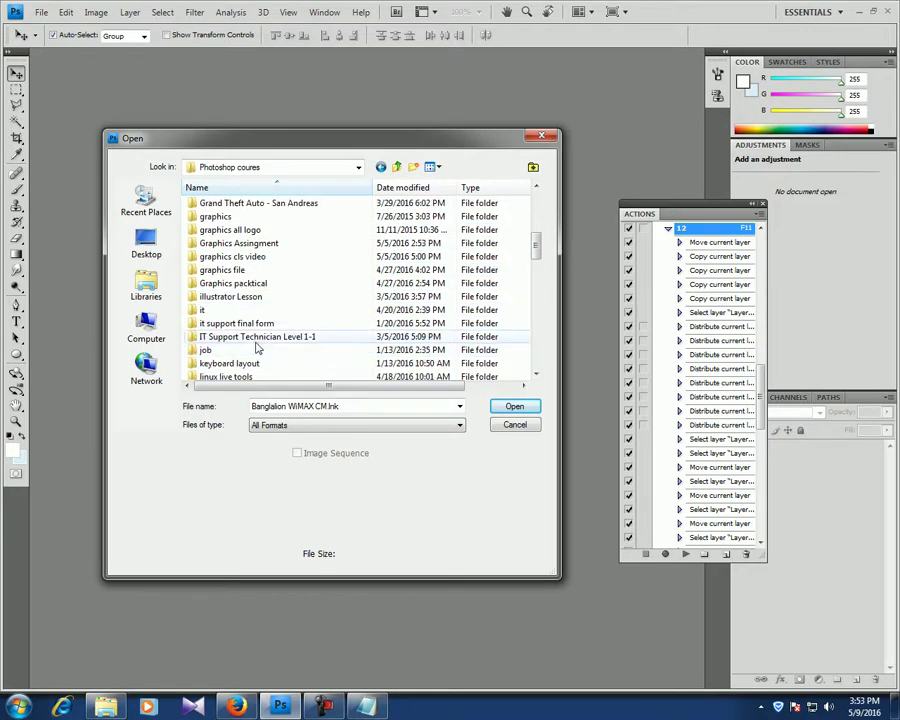
scroll(262, 352, "down", 2)
scroll(262, 352, "down", 1)
Step: Open Apple-12.jpg from the 'new graphics cource jan-mar' folder and close the Actions panel
double_click(262, 310)
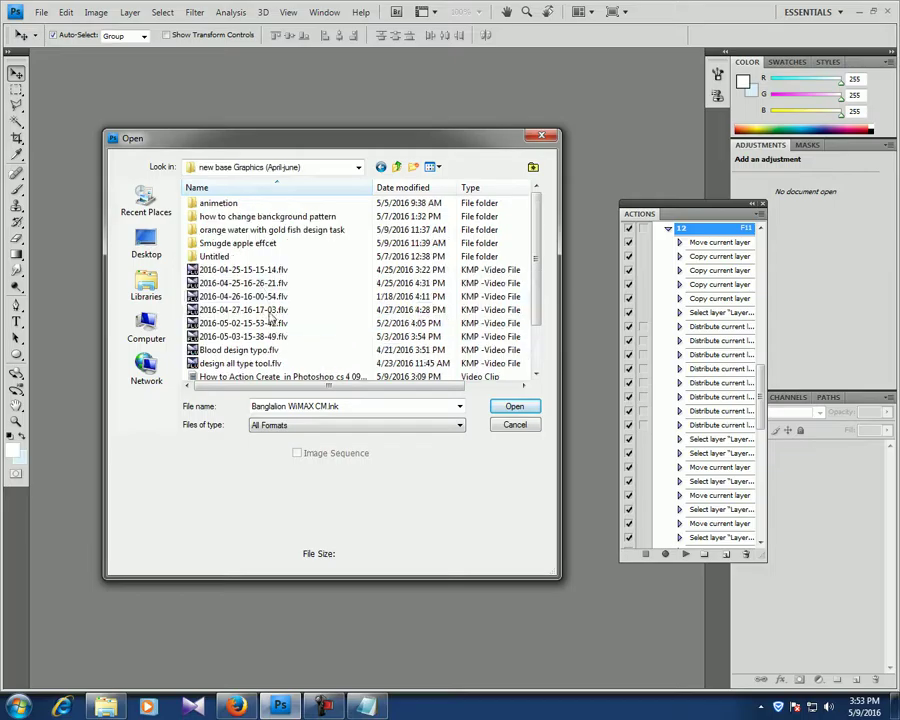
left_click(397, 167)
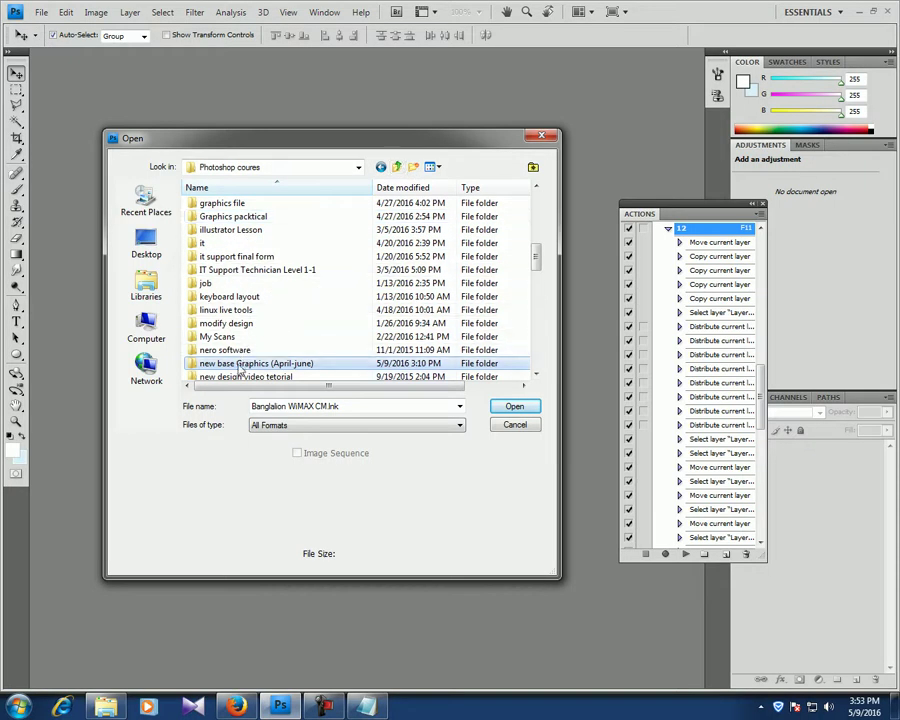
scroll(250, 363, "down", 1)
scroll(255, 362, "down", 1)
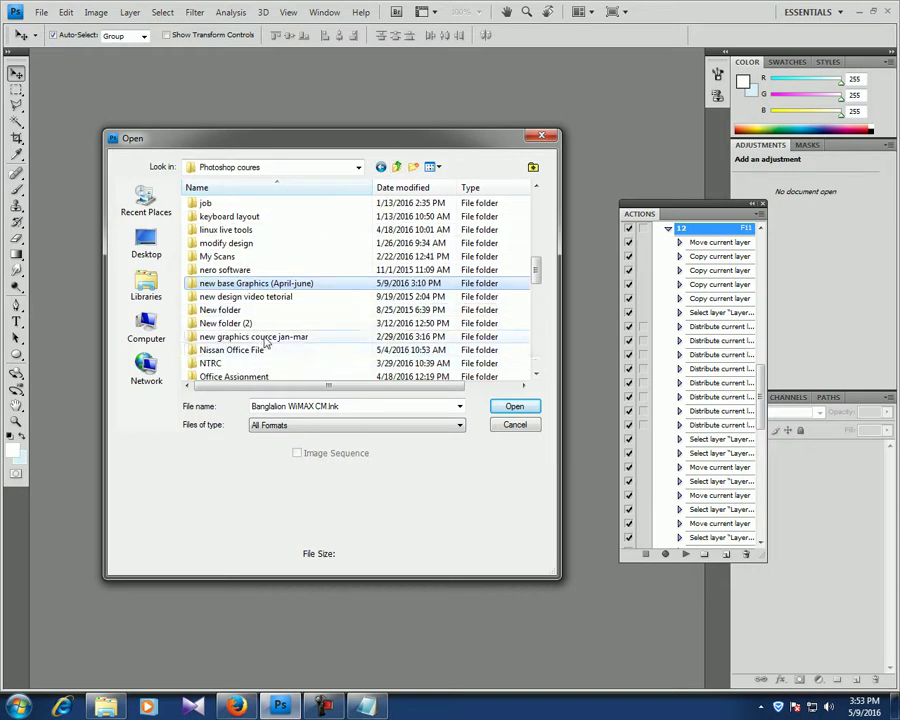
left_click(292, 337)
double_click(253, 337)
double_click(230, 203)
left_click(760, 204)
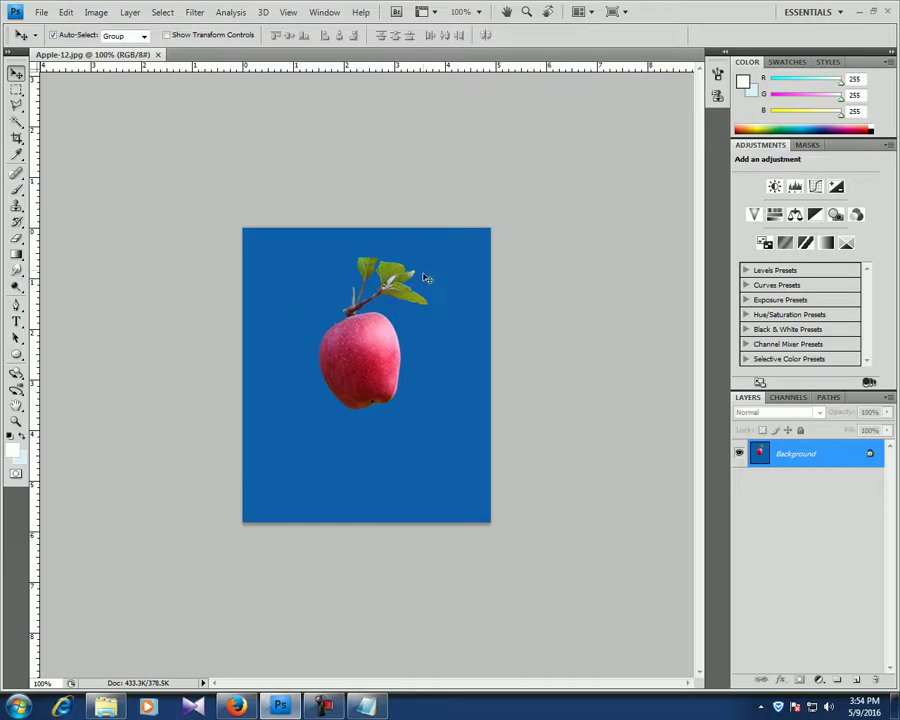
Step: Use the Magic Wand tool to select the blue background around the apple
left_click(16, 122)
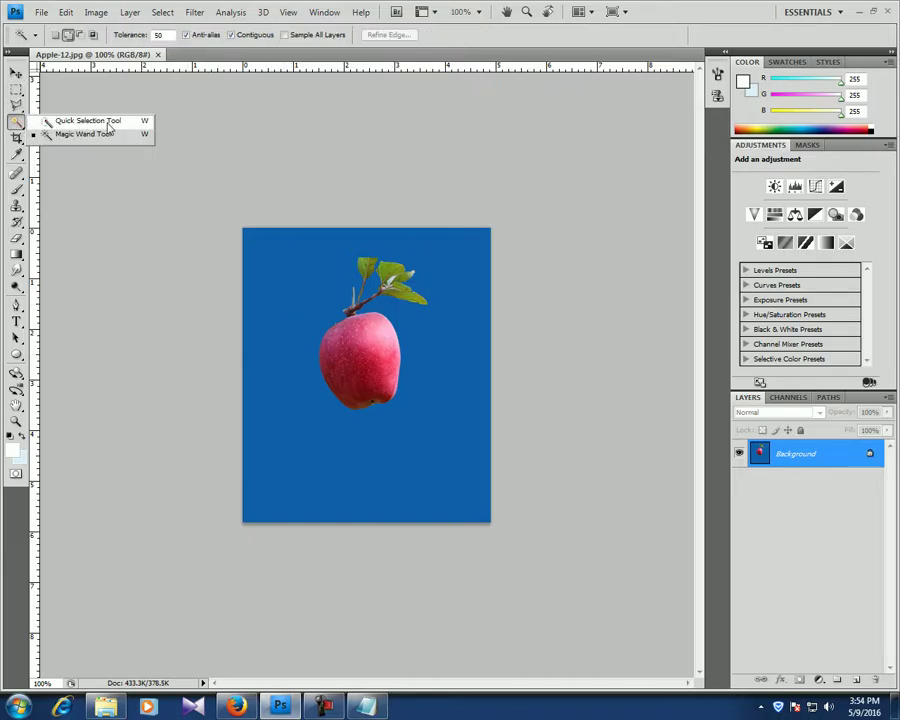
left_click(111, 135)
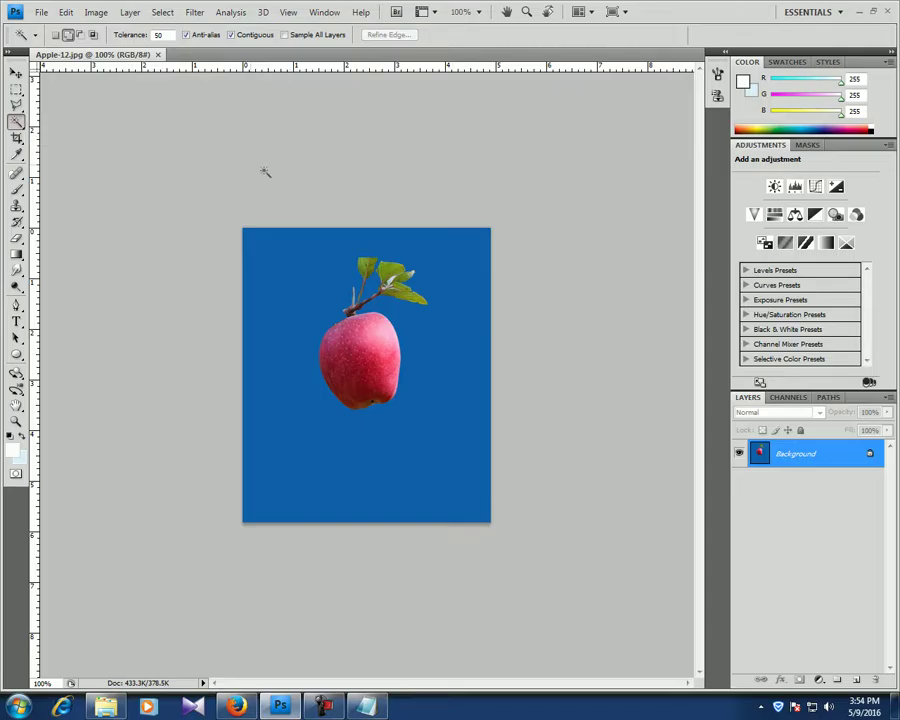
left_click(295, 282)
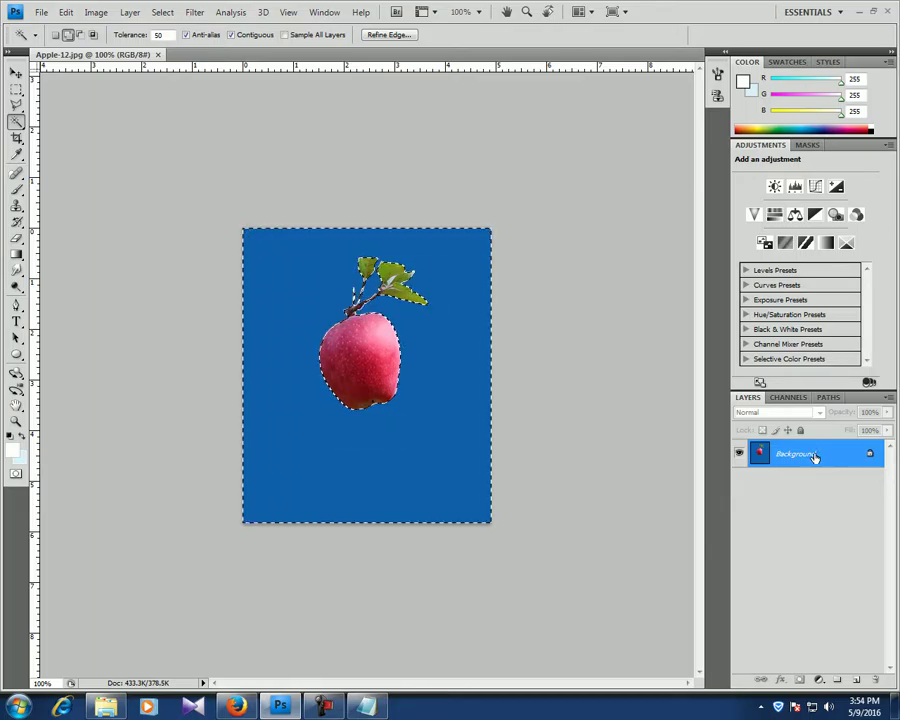
Step: Convert the Background into Layer 0 and delete the selected blue background
double_click(815, 456)
key("Return")
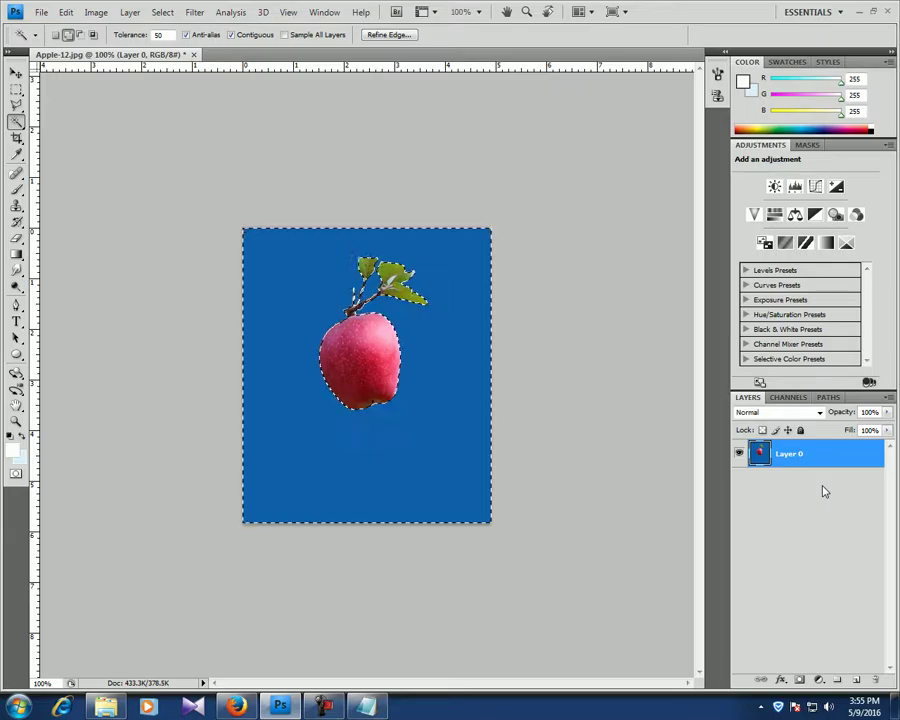
key("Delete")
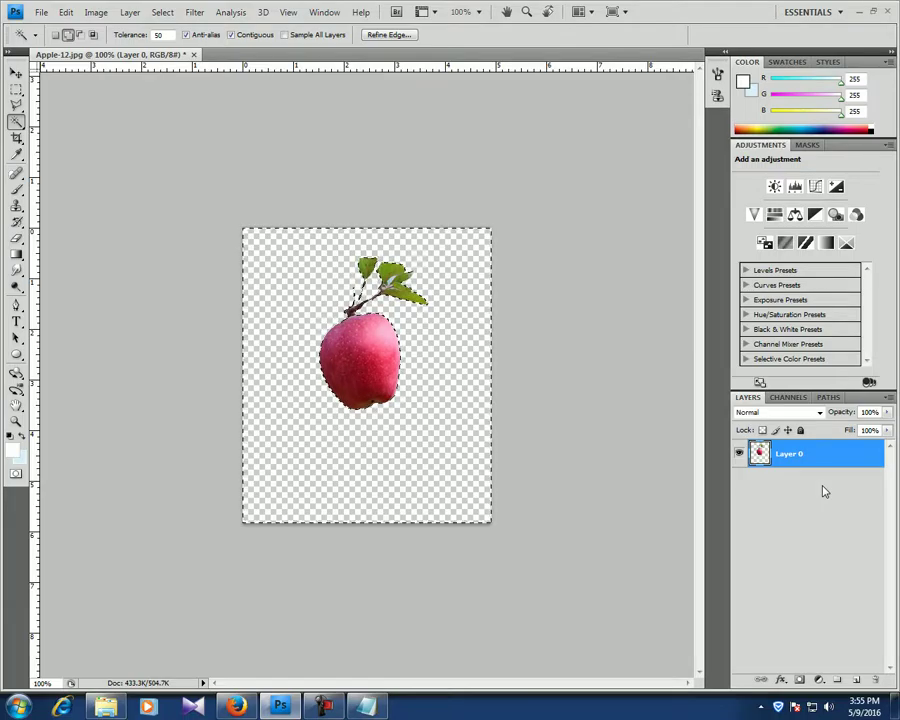
Step: Deselect, then move the cut-out apple slightly lower with the Move tool
key("ctrl+d")
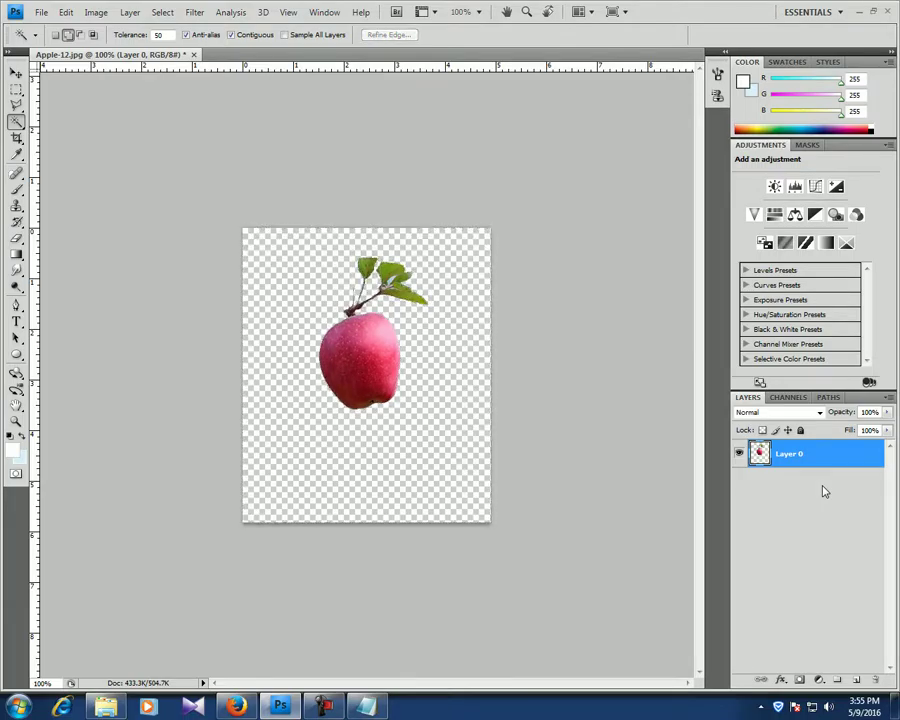
key("ctrl+shift+d")
left_click(162, 12)
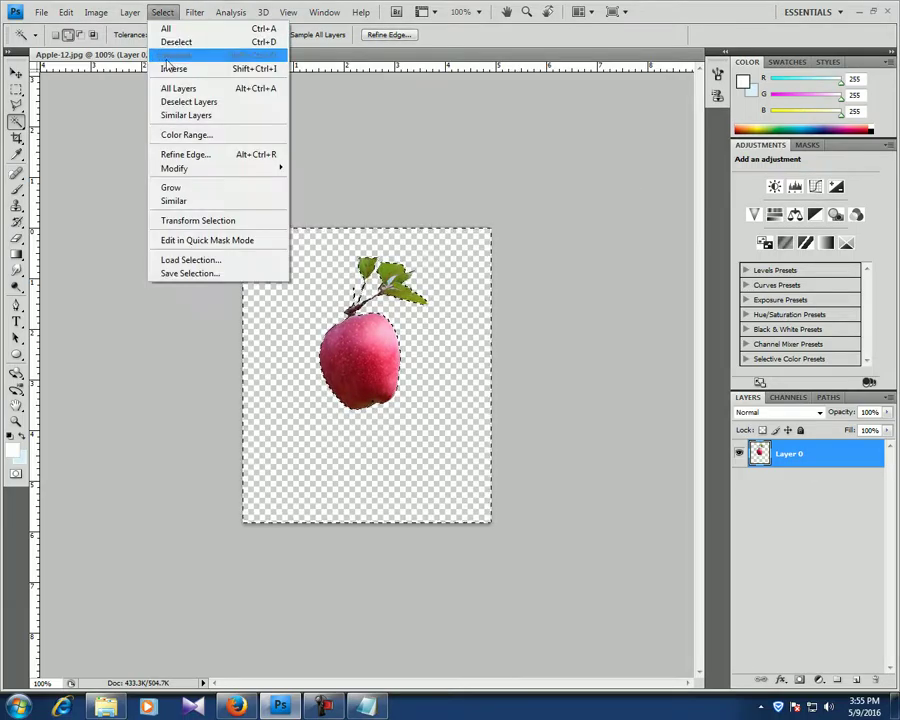
left_click(178, 42)
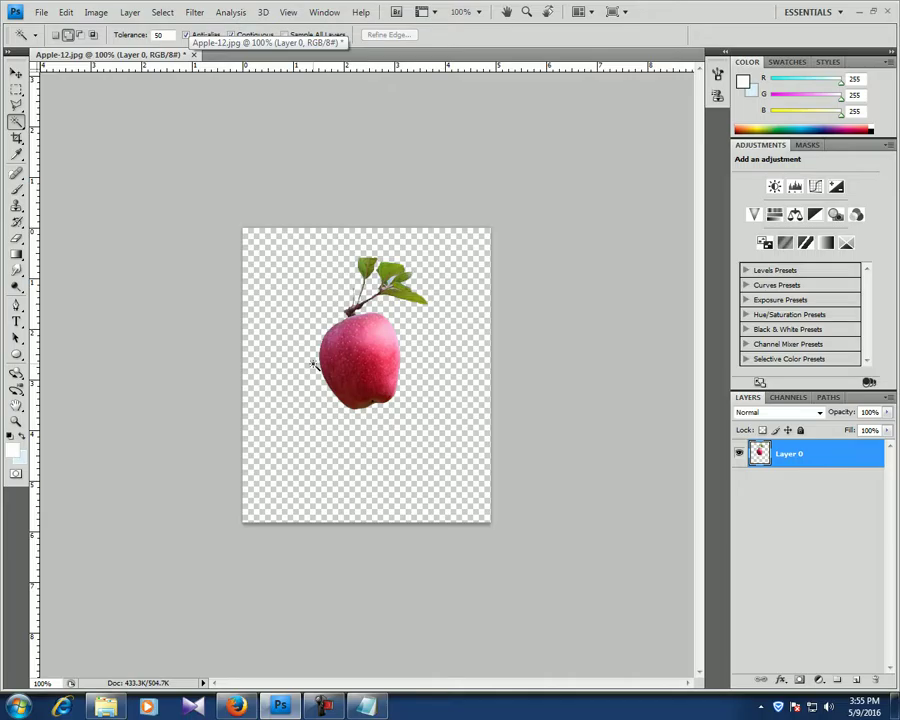
left_click(366, 706)
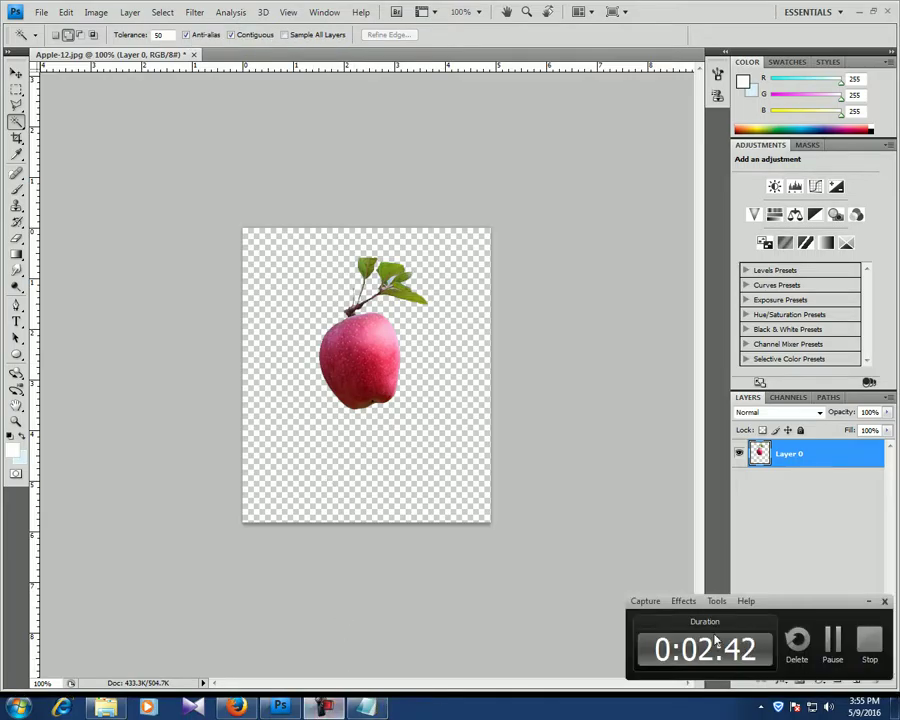
left_click(869, 601)
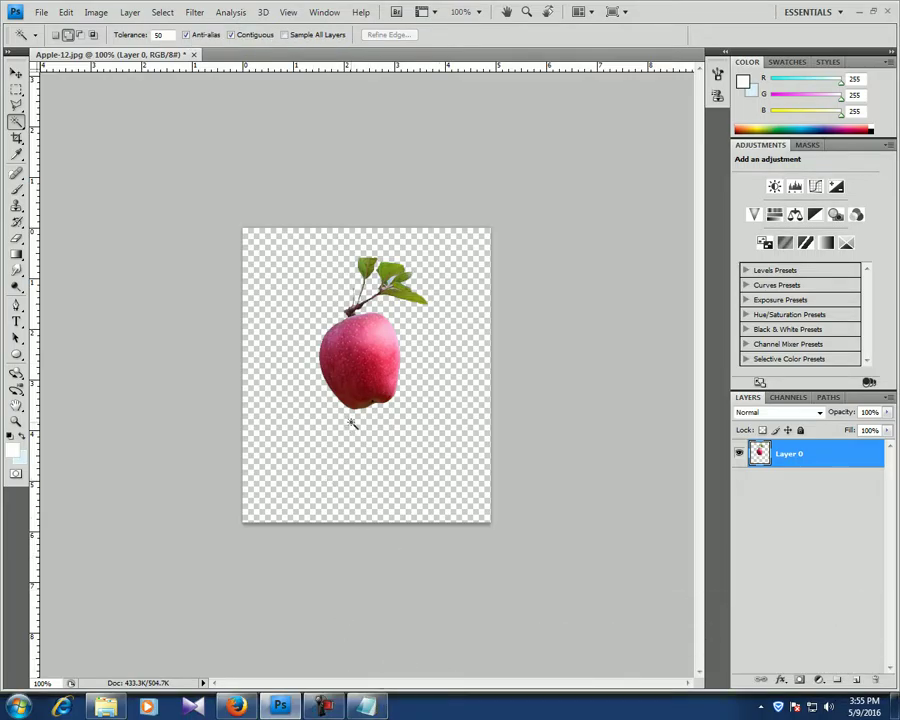
key("v")
left_click_drag(365, 367, 367, 390)
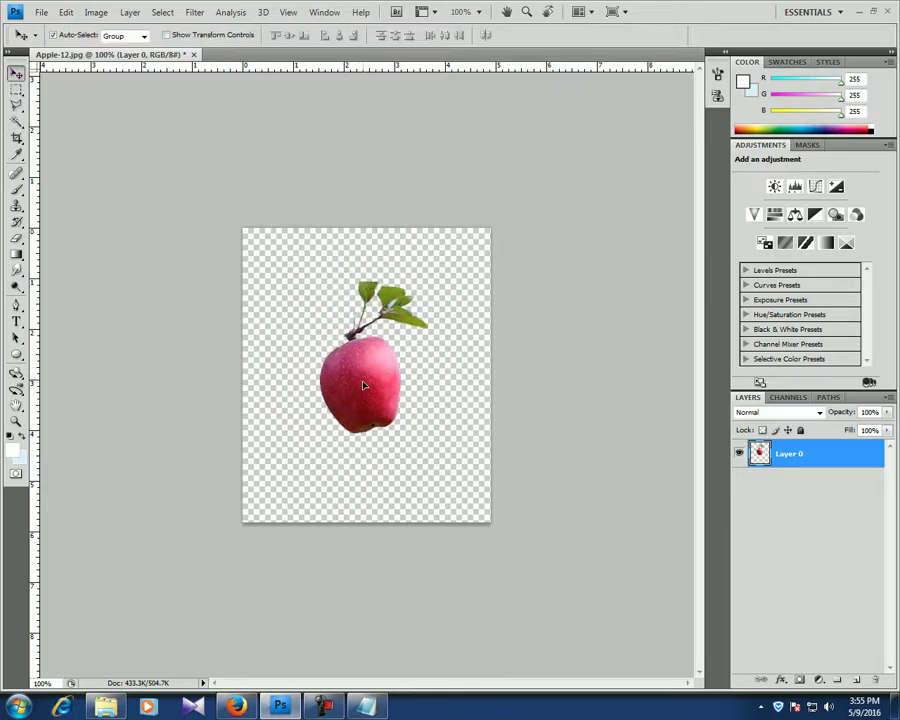
Step: Create a new Web-preset 640 × 480 pixel document at 400 pixels/inch
left_click(39, 13)
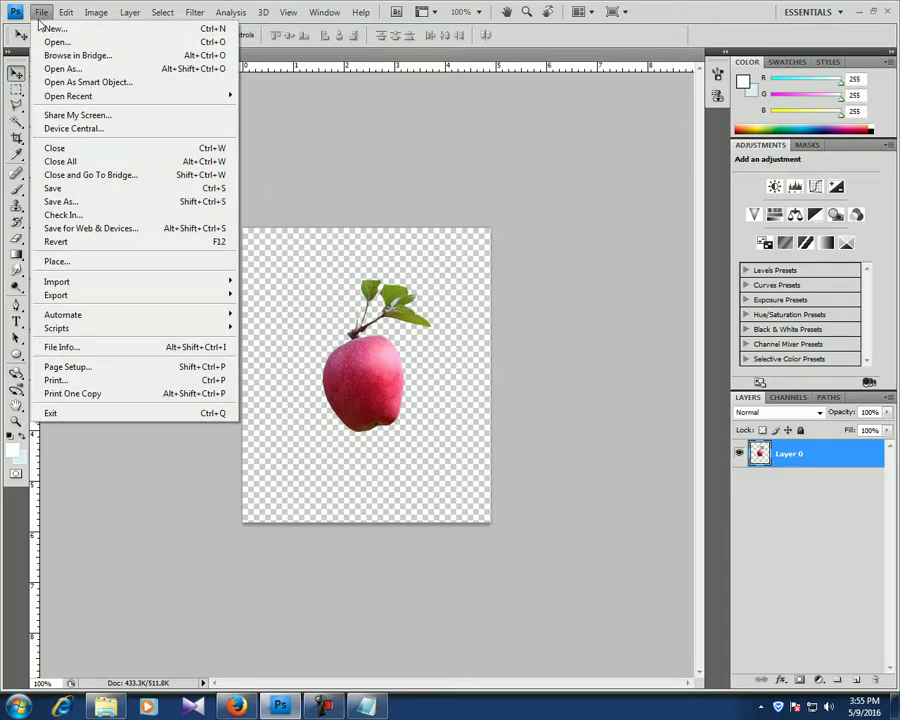
left_click(50, 29)
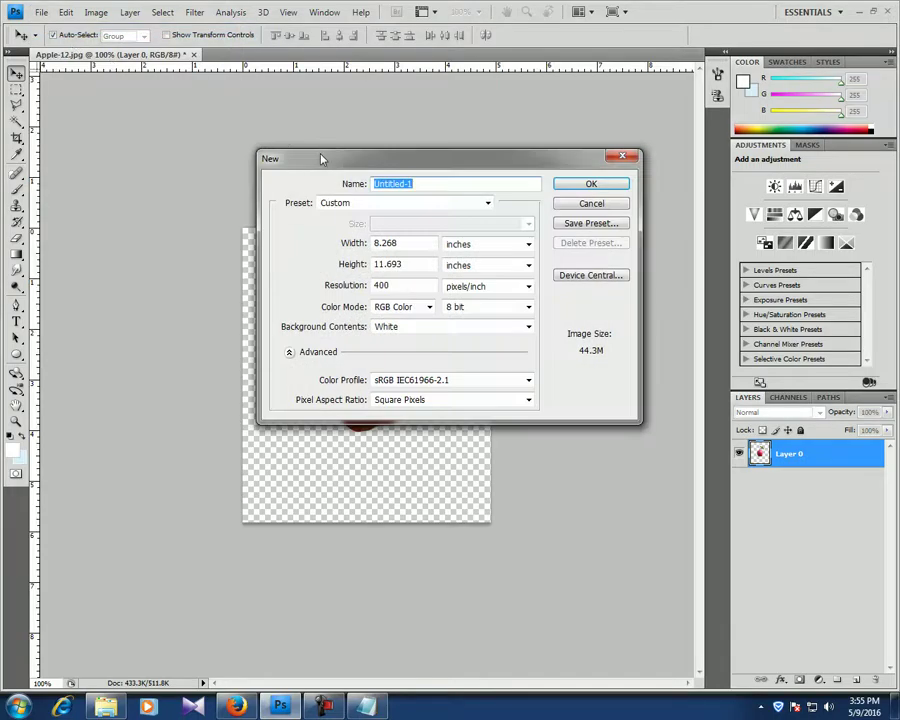
left_click_drag(362, 162, 312, 150)
left_click(321, 192)
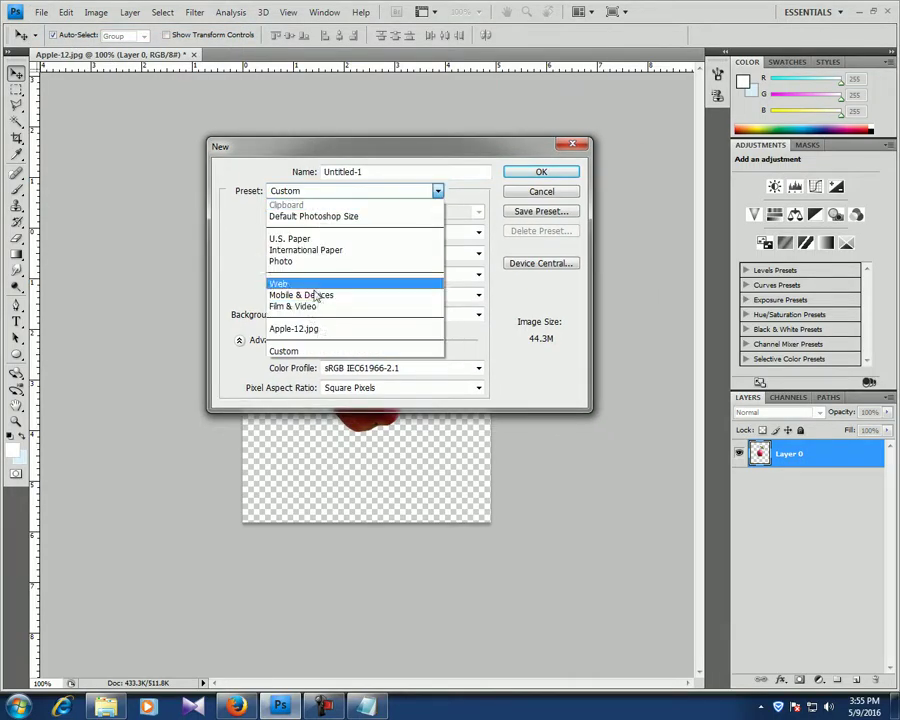
left_click(301, 286)
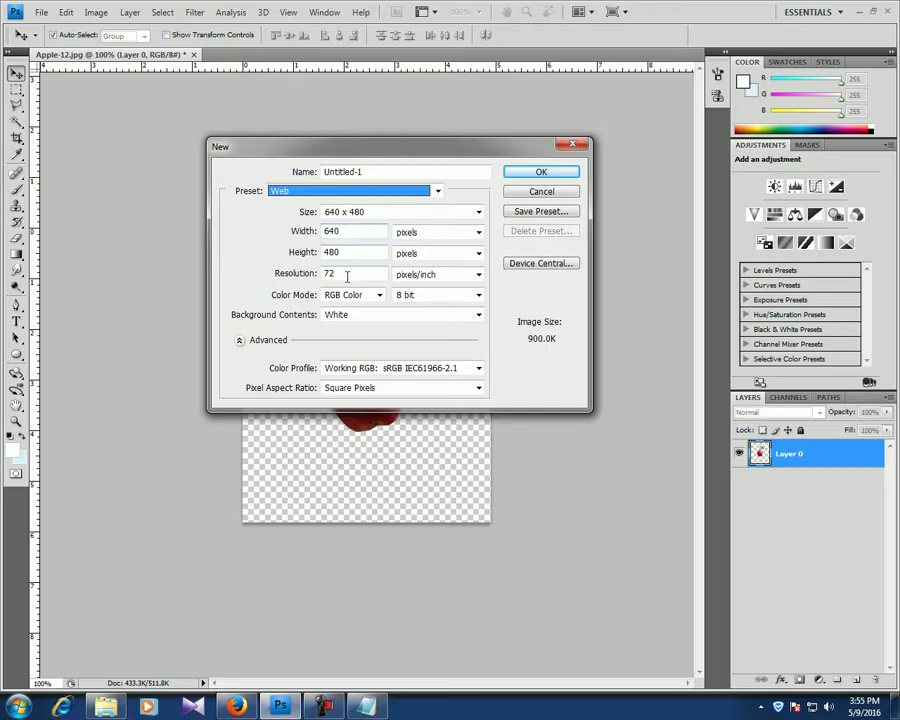
left_click(271, 279)
type("400")
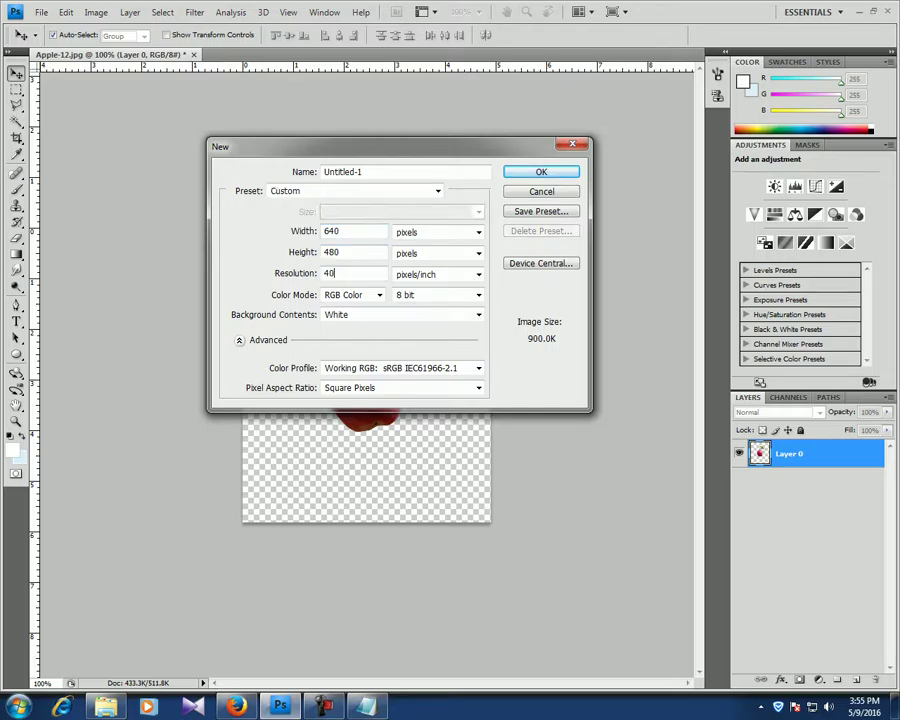
left_click(541, 171)
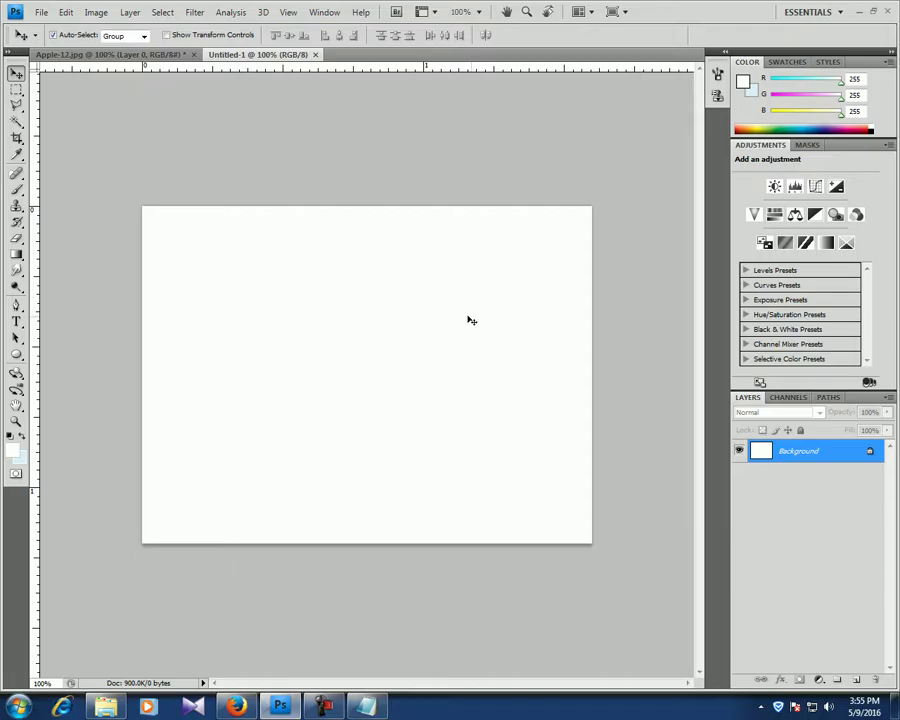
Step: Set the background colour to blue (#003bc1)
left_click(19, 456)
mouse_move(509, 496)
left_mouse_down()
mouse_move(549, 513)
mouse_move(522, 484)
mouse_move(532, 458)
mouse_move(549, 501)
mouse_move(532, 458)
left_mouse_up()
left_click(675, 427)
key("v")
left_click(20, 459)
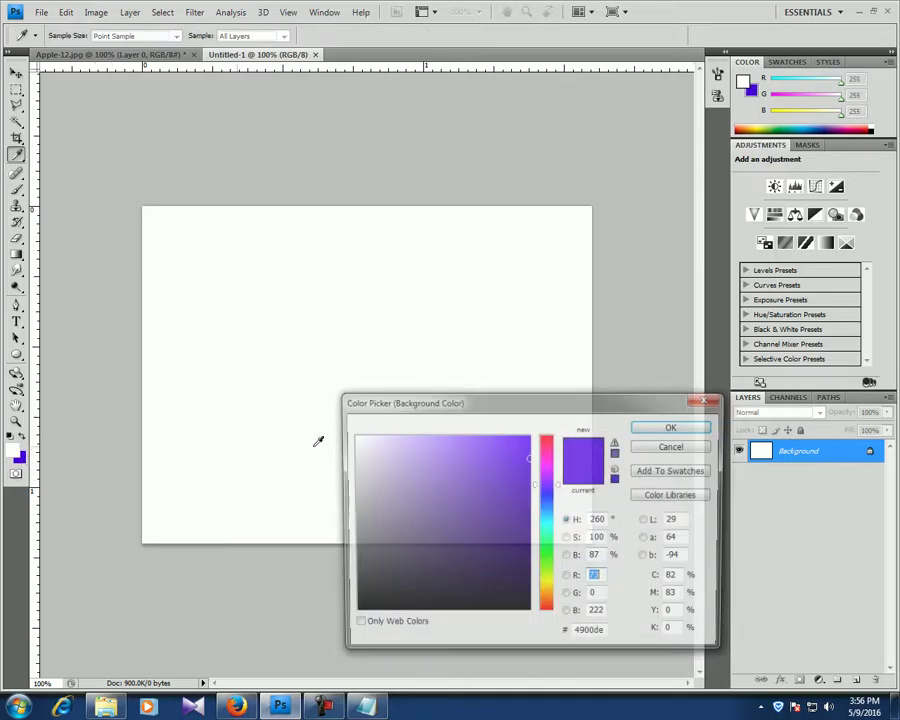
mouse_move(547, 487)
left_mouse_down()
mouse_move(555, 508)
mouse_move(531, 478)
left_mouse_up()
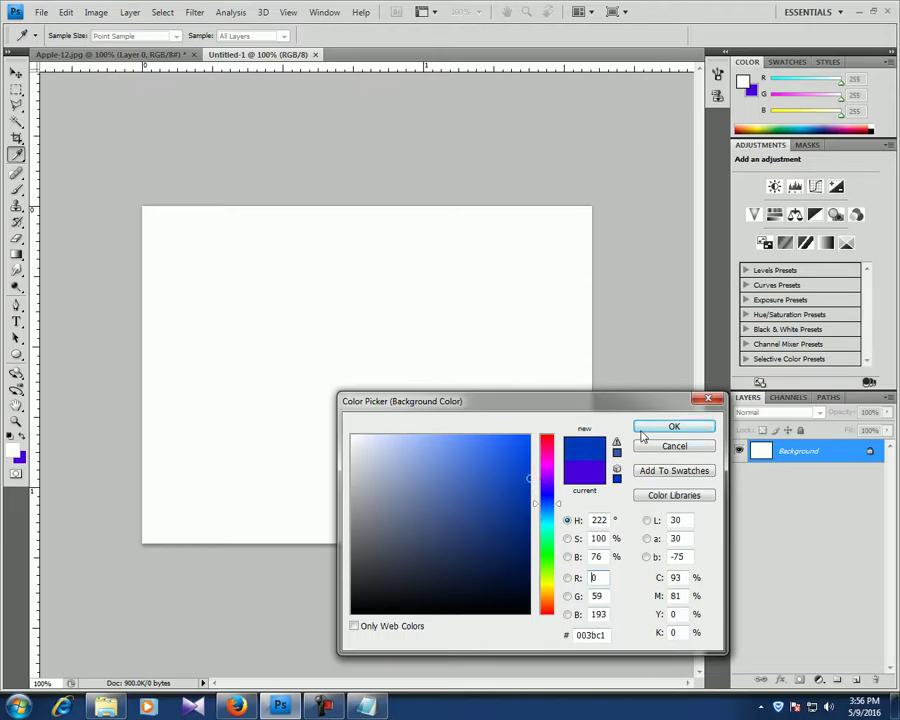
key("Return")
key("v")
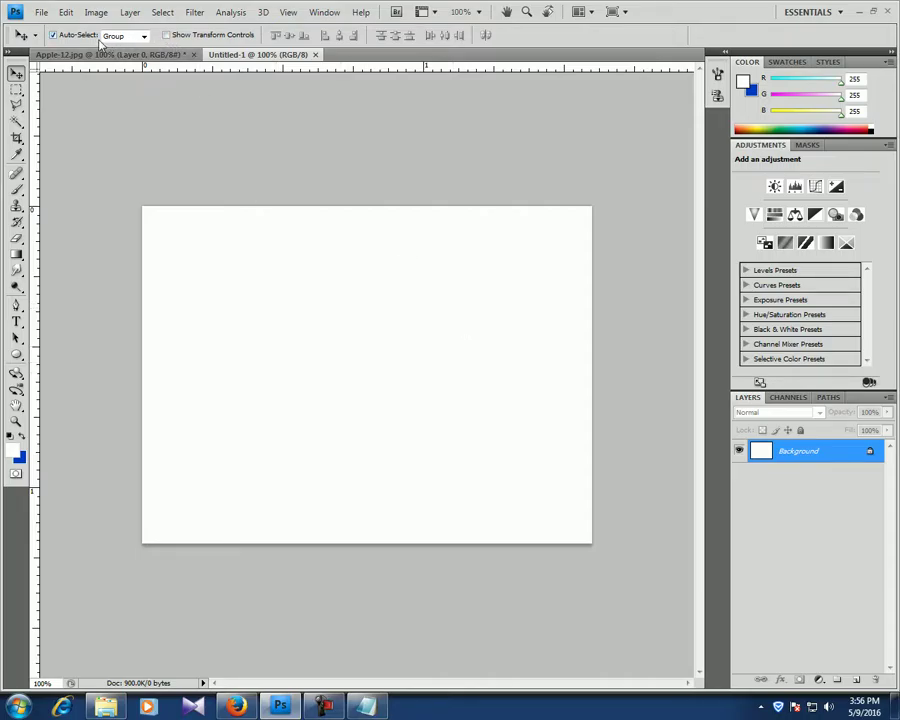
Step: Fill the Untitled-1 canvas with the background colour using Edit > Fill
left_click(65, 12)
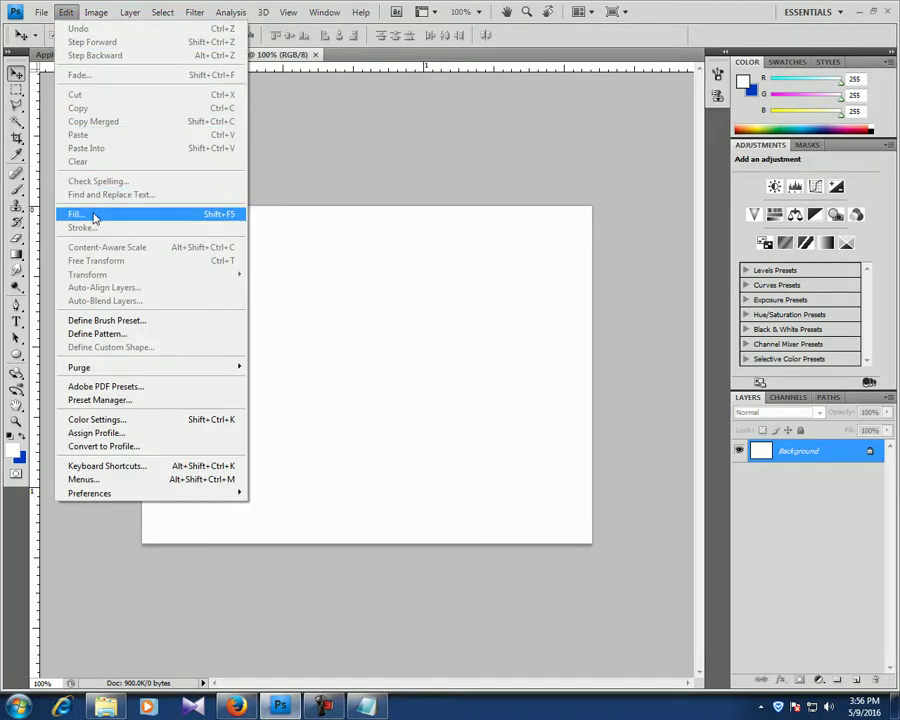
left_click(94, 218)
left_click(424, 222)
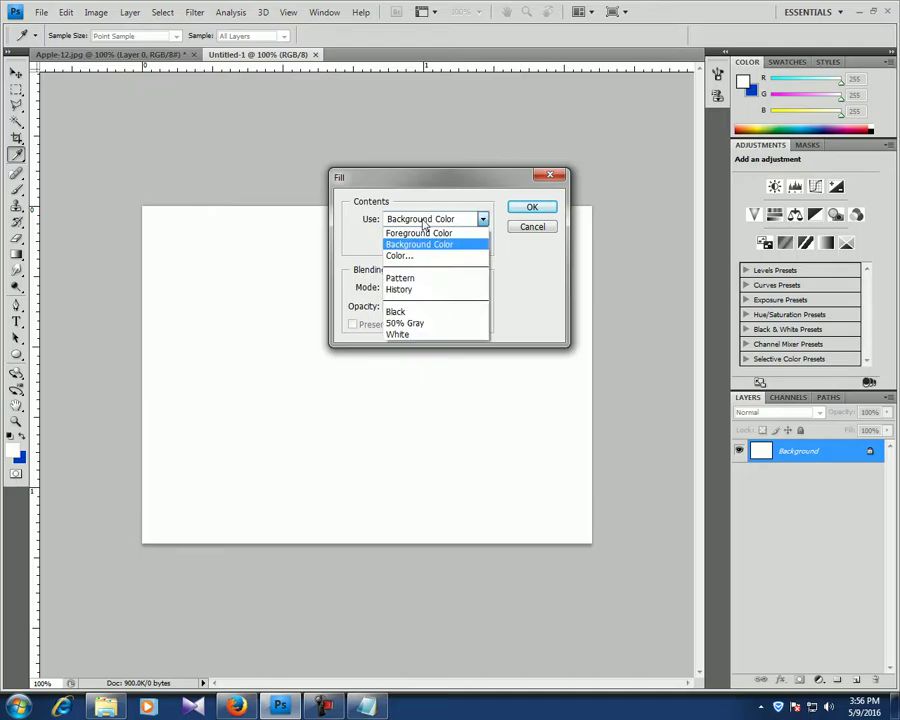
left_click(421, 244)
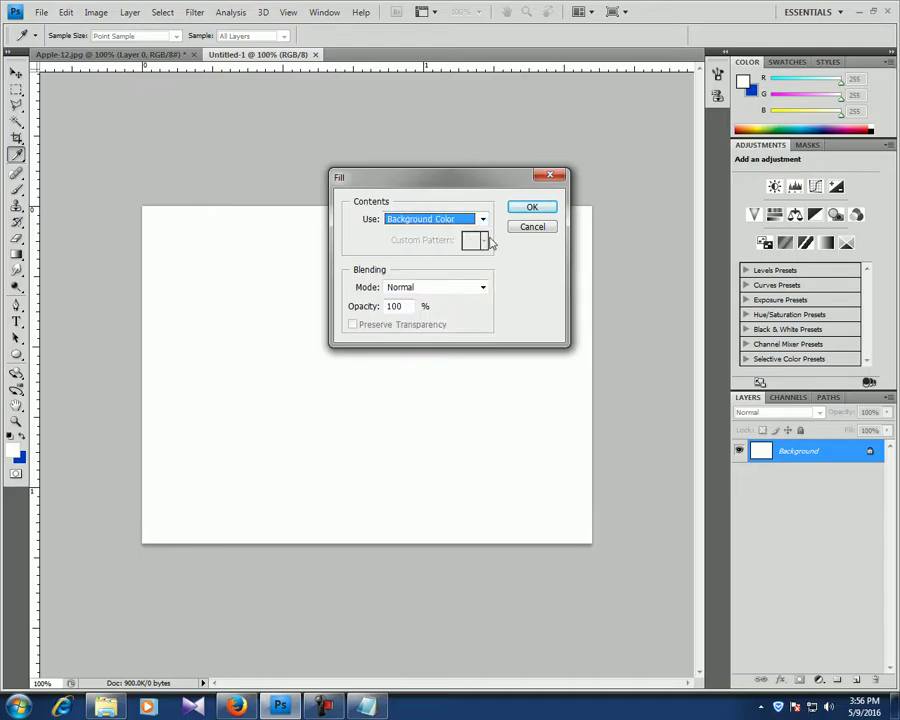
left_click(531, 210)
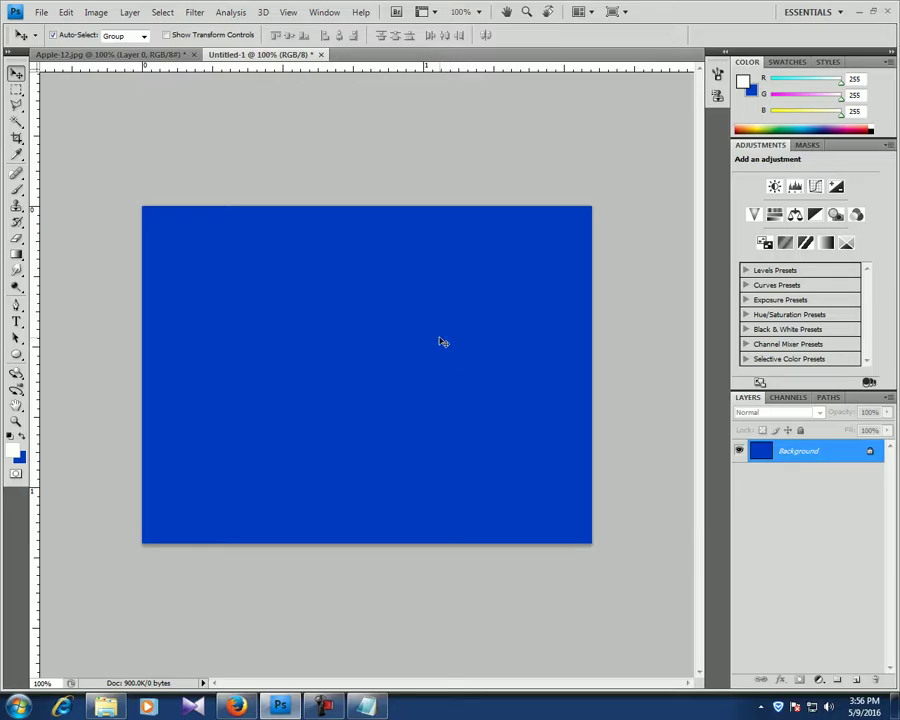
Step: Drag the cut-out apple from Apple-12.jpg into Untitled-1 and scale it to about 86%
left_click(127, 55)
mouse_move(376, 374)
left_mouse_down()
mouse_move(284, 222)
mouse_move(252, 85)
mouse_move(363, 381)
left_mouse_up()
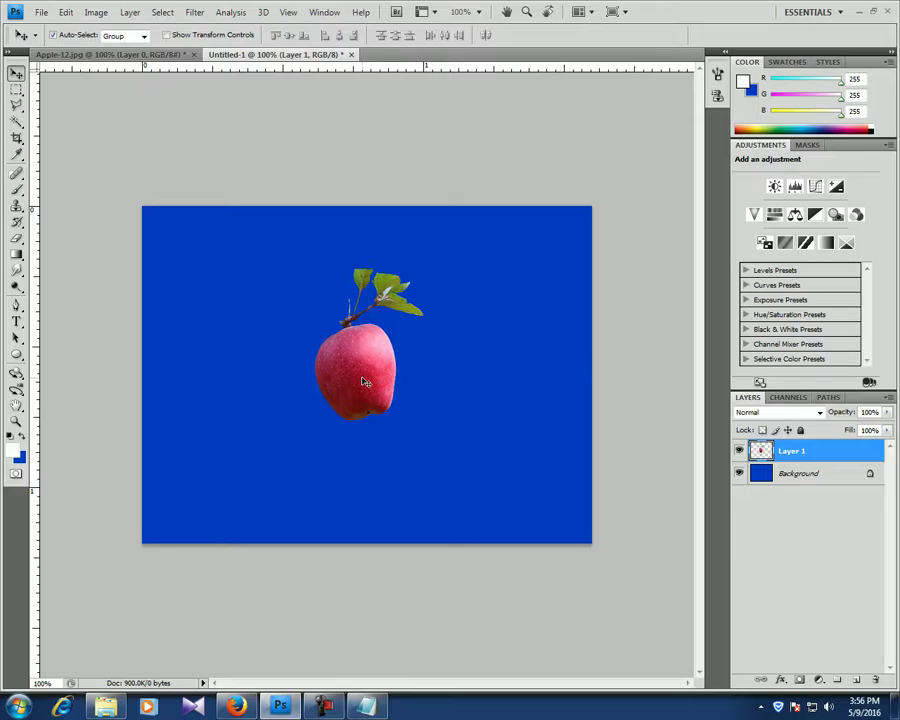
key("ctrl+r")
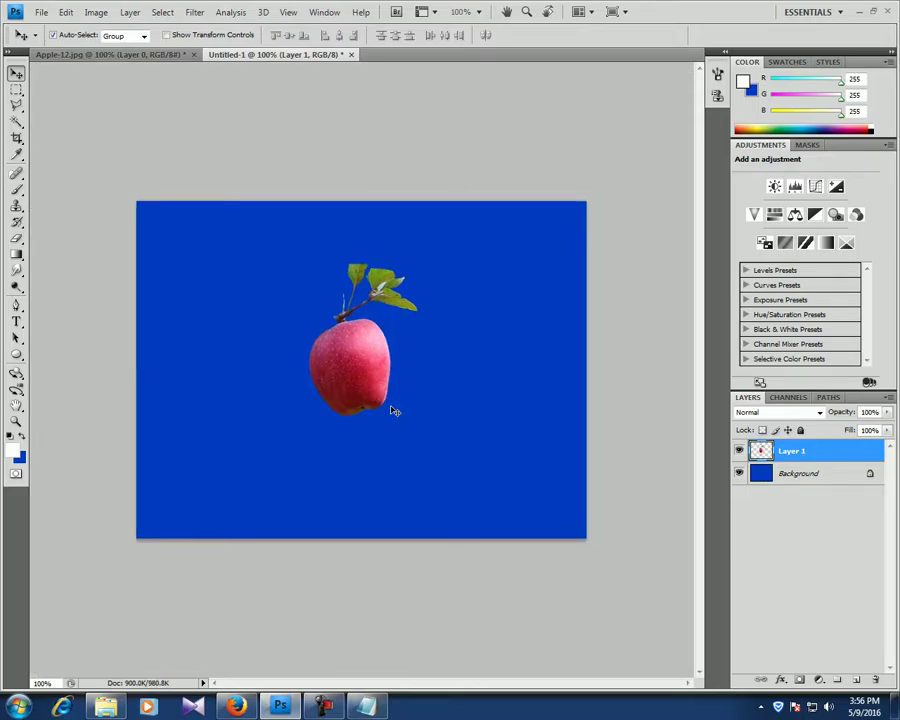
key("ctrl+r")
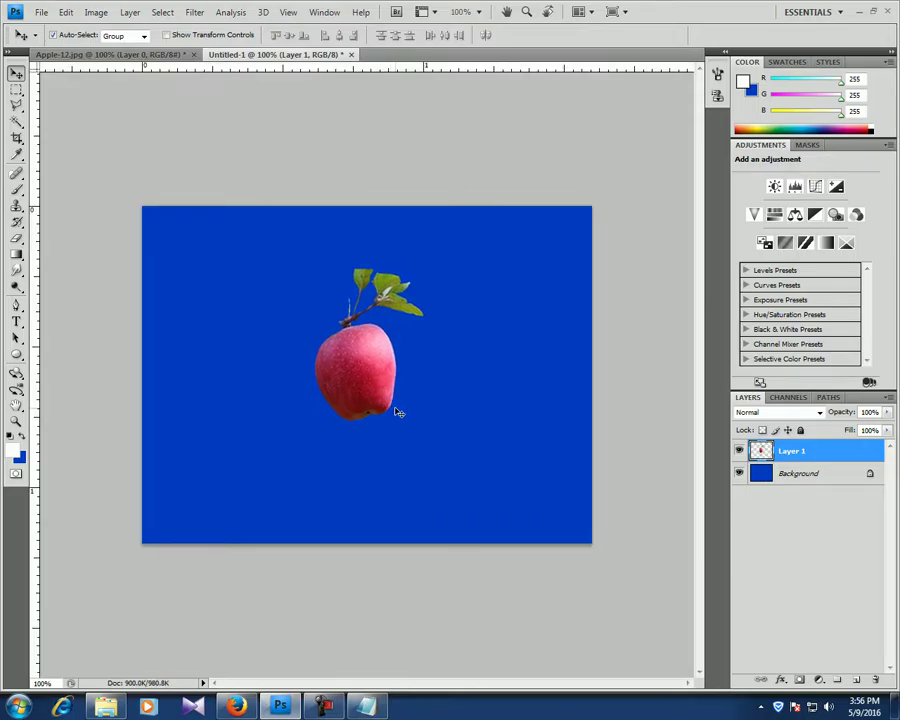
key("ctrl+t")
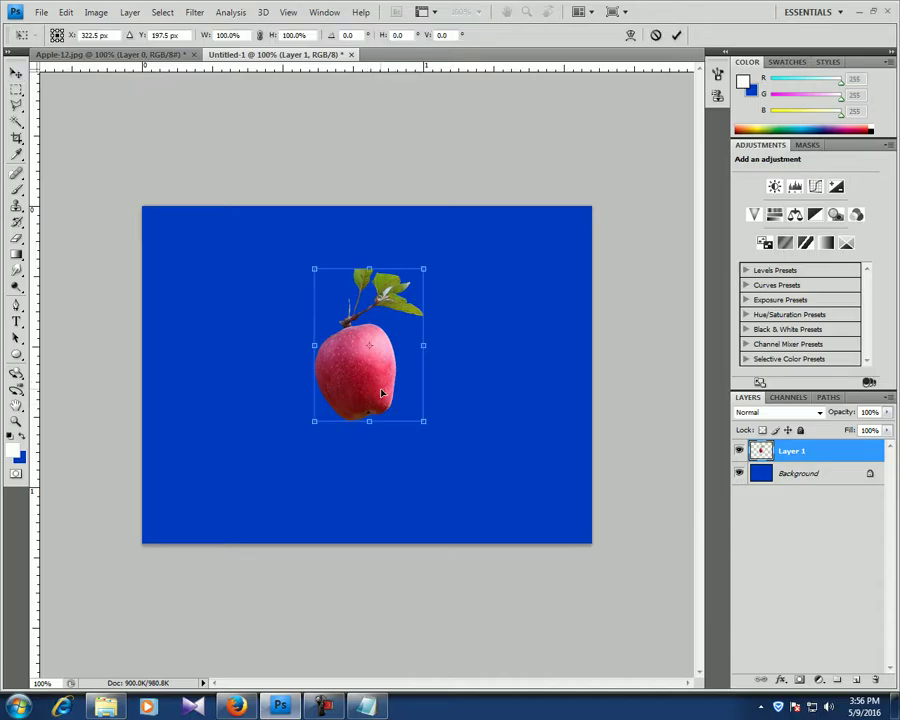
left_click_drag(418, 414, 411, 407)
key("Return")
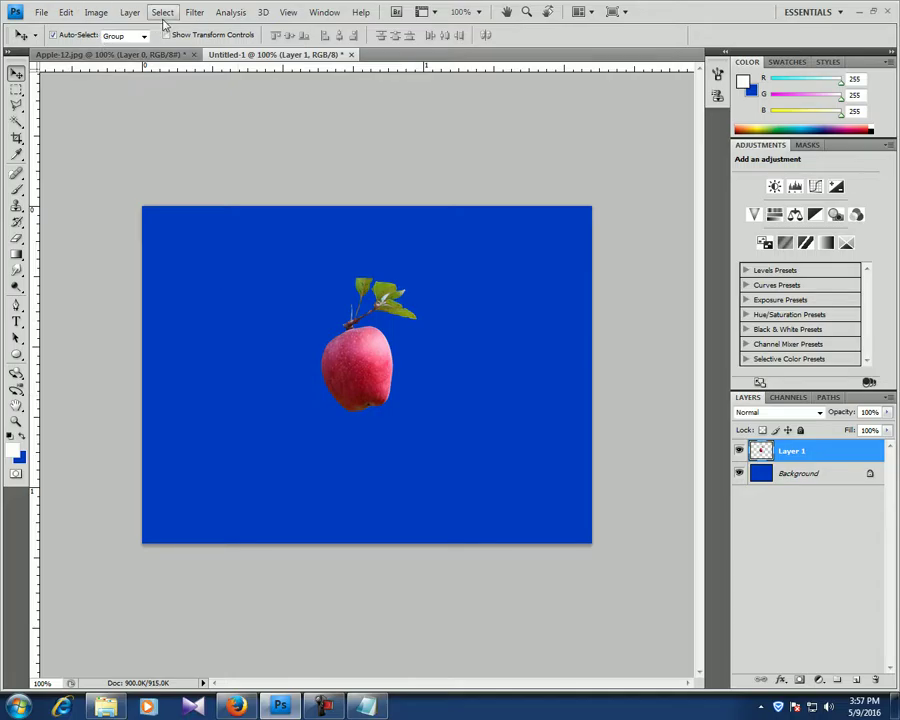
Step: Dismiss the Filter menu, then quit Photoshop without saving Untitled-1 or Apple-12.jpg
left_click(194, 13)
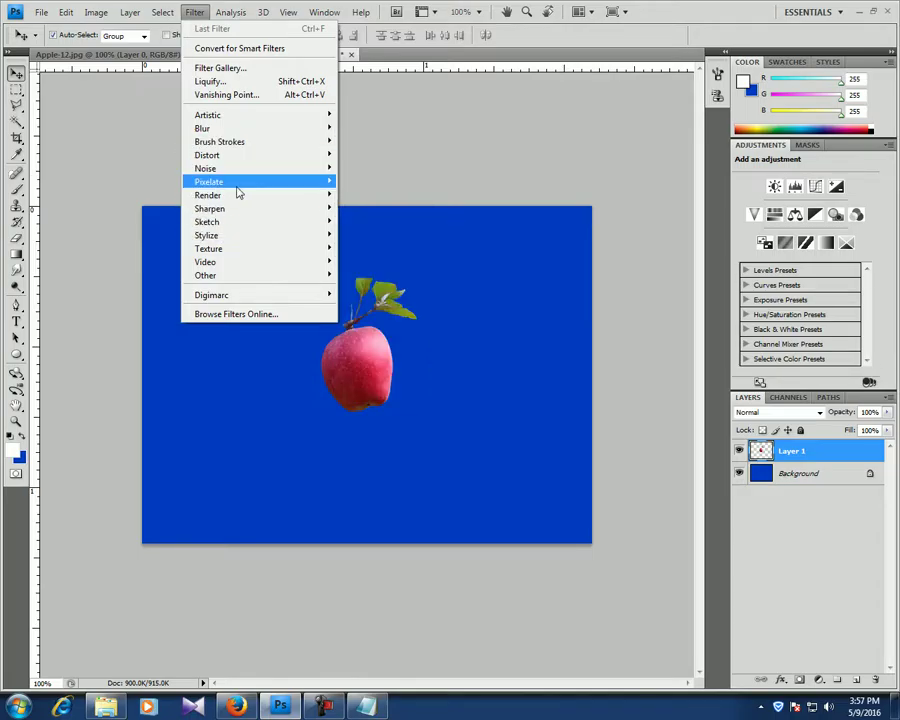
left_click(490, 318)
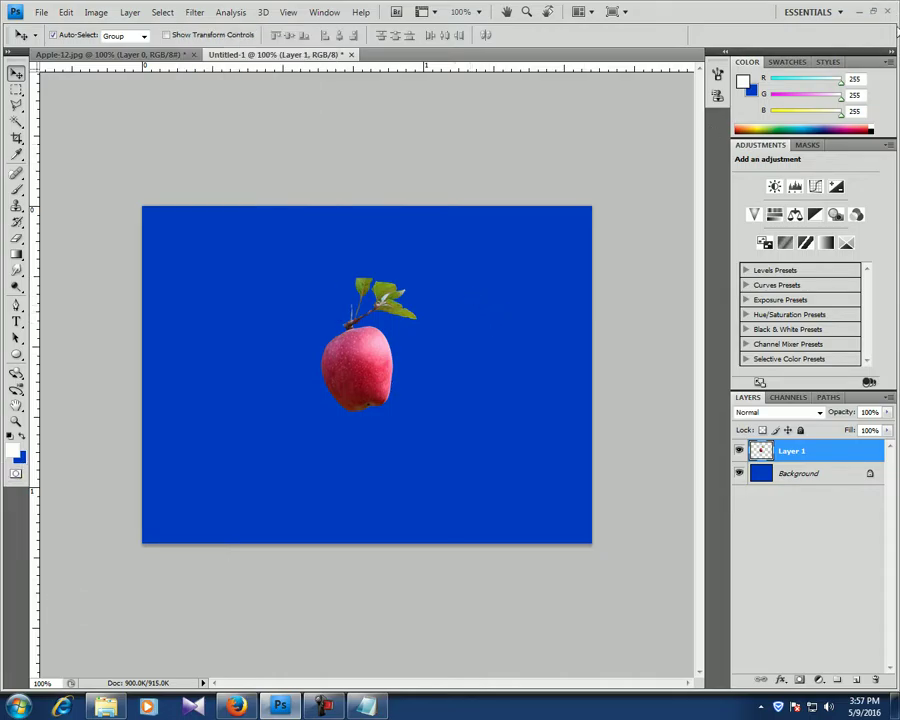
key("ctrl+q")
left_click(418, 255)
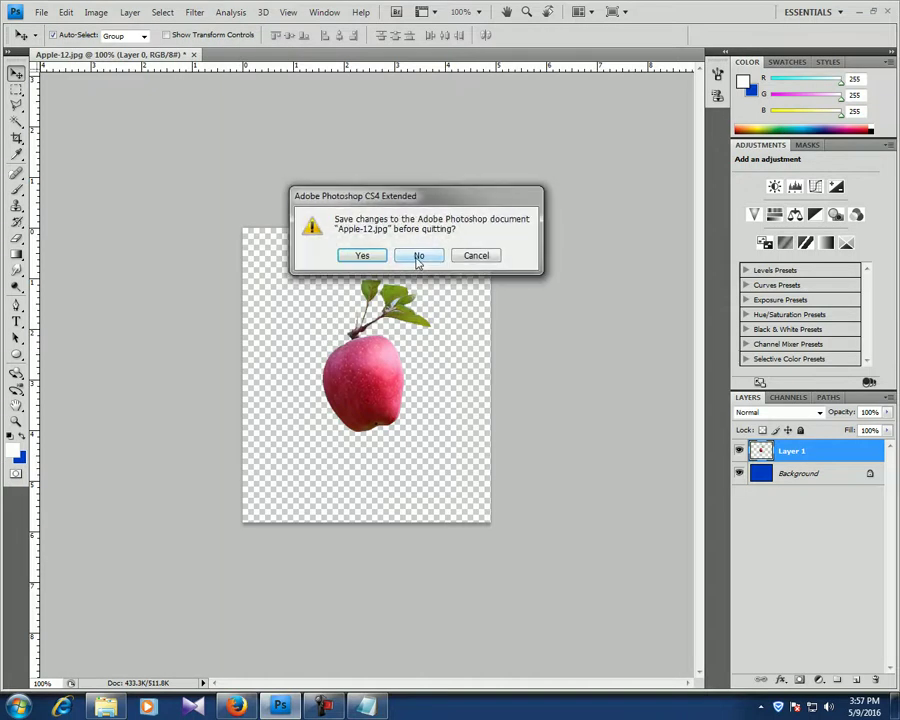
left_click(418, 255)
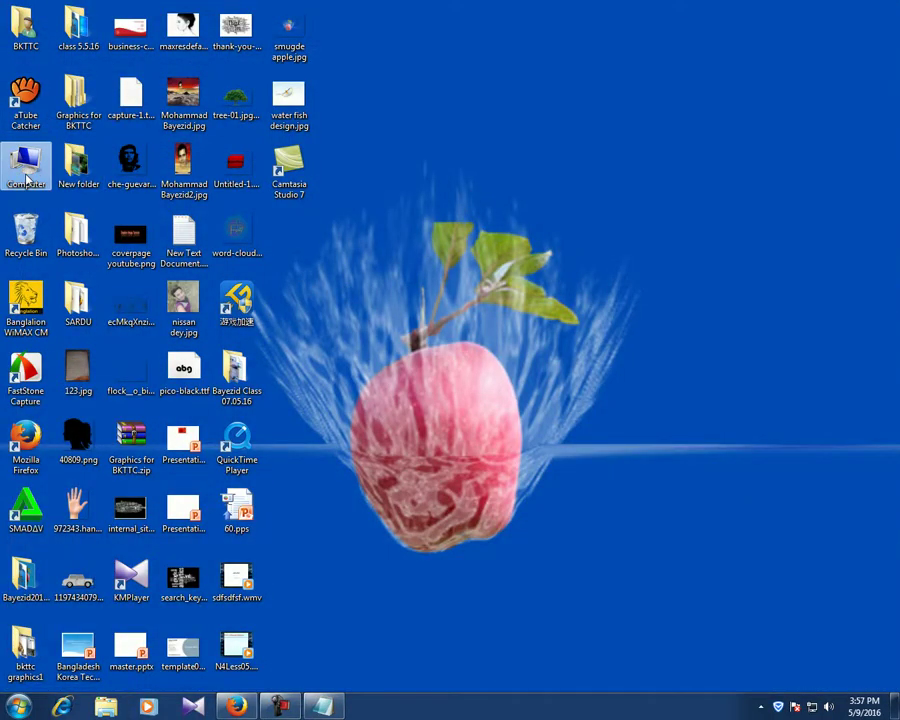
Step: Run the Photoshop executable in D:\PhotoshopPortable as administrator
double_click(26, 165)
left_click(372, 113)
key("alt+F4")
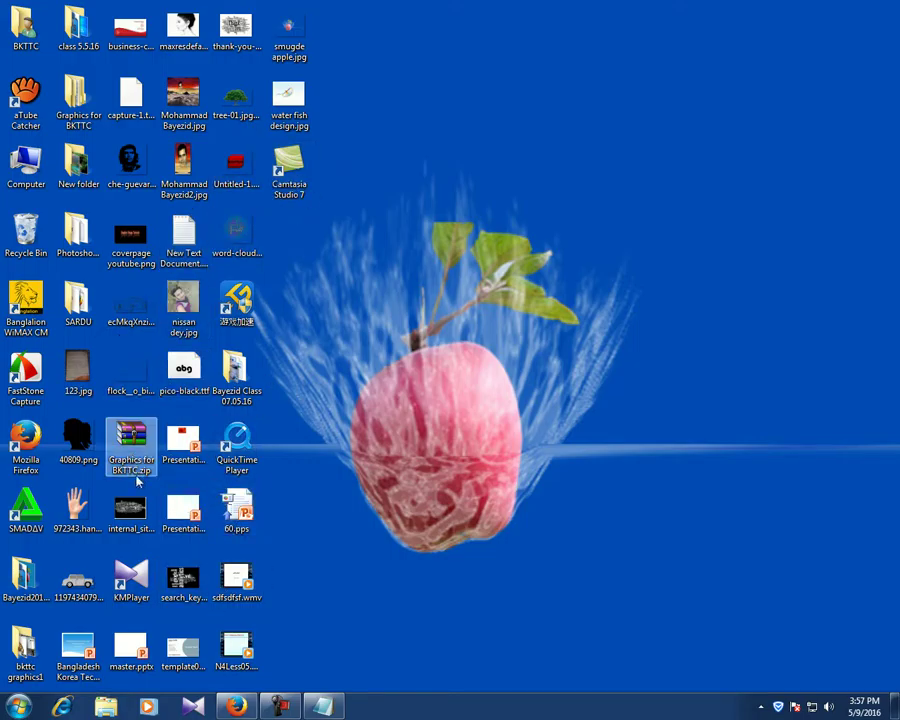
double_click(76, 232)
right_click(190, 140)
left_click(240, 161)
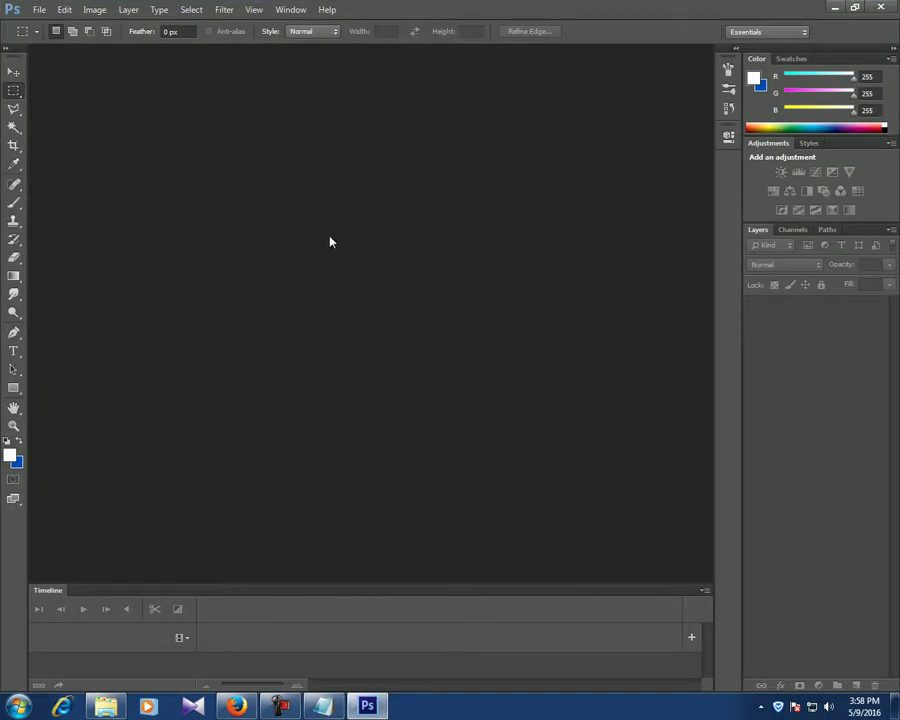
Step: In the Open dialog, browse into the Photoshop coures folder on New Volume (D:)
left_click(40, 10)
left_click(50, 38)
double_click(228, 240)
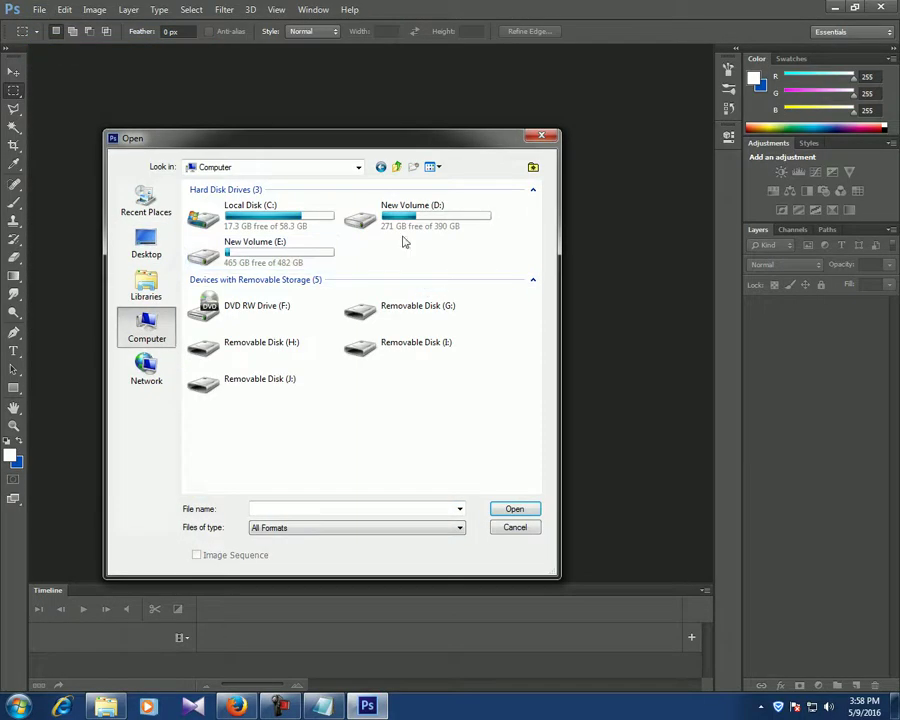
double_click(395, 212)
double_click(236, 372)
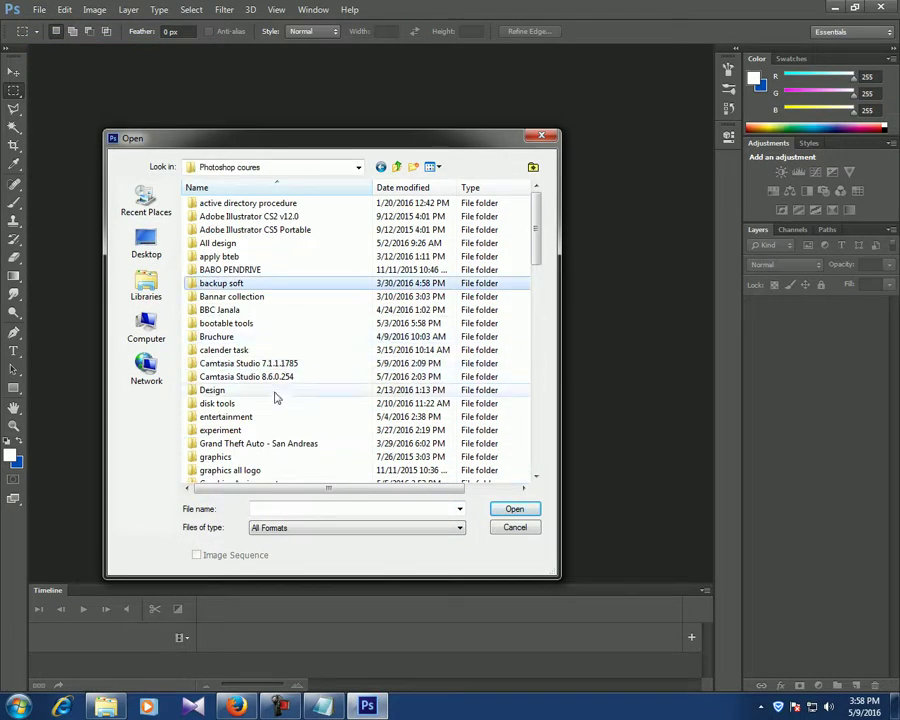
scroll(274, 392, "down", 2)
left_click(276, 430)
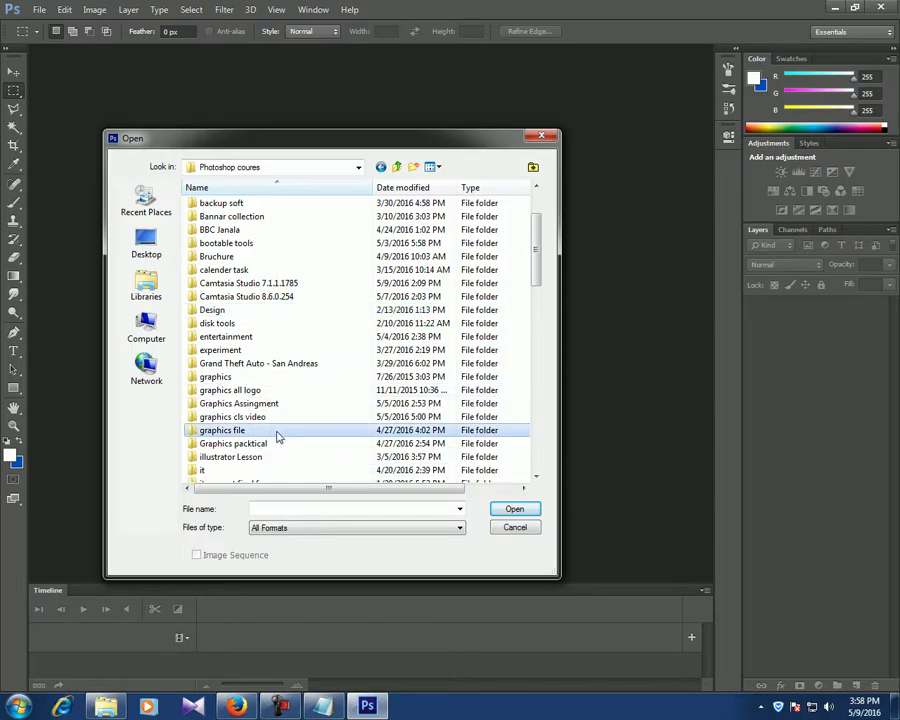
scroll(280, 432, "down", 2)
scroll(280, 432, "down", 2)
Step: Open Apple-12.jpg from new base Graphics (April-june) > Smugde apple effect
double_click(280, 432)
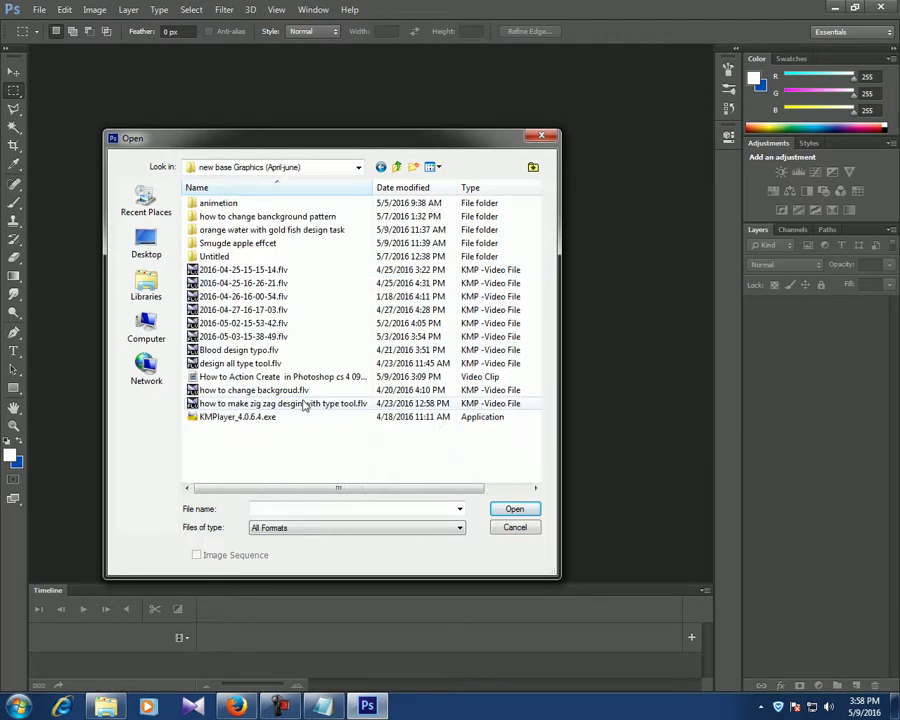
double_click(212, 241)
left_click(301, 231)
double_click(301, 231)
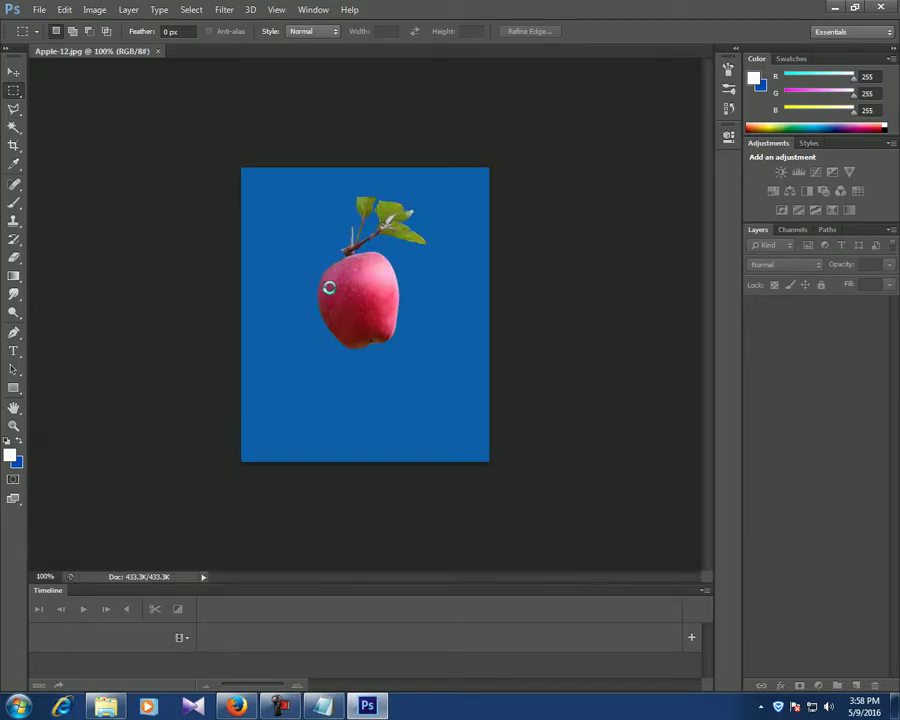
left_click(19, 128)
Step: Magic Wand the blue area, convert Background to Layer 0, and delete the blue
left_click(278, 215)
double_click(838, 312)
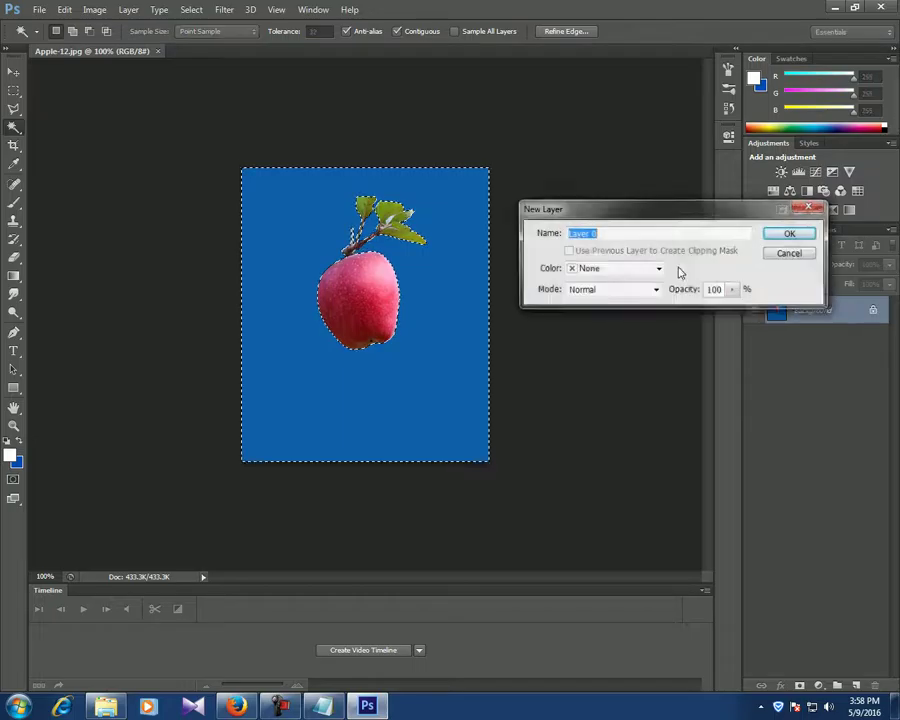
left_click(789, 234)
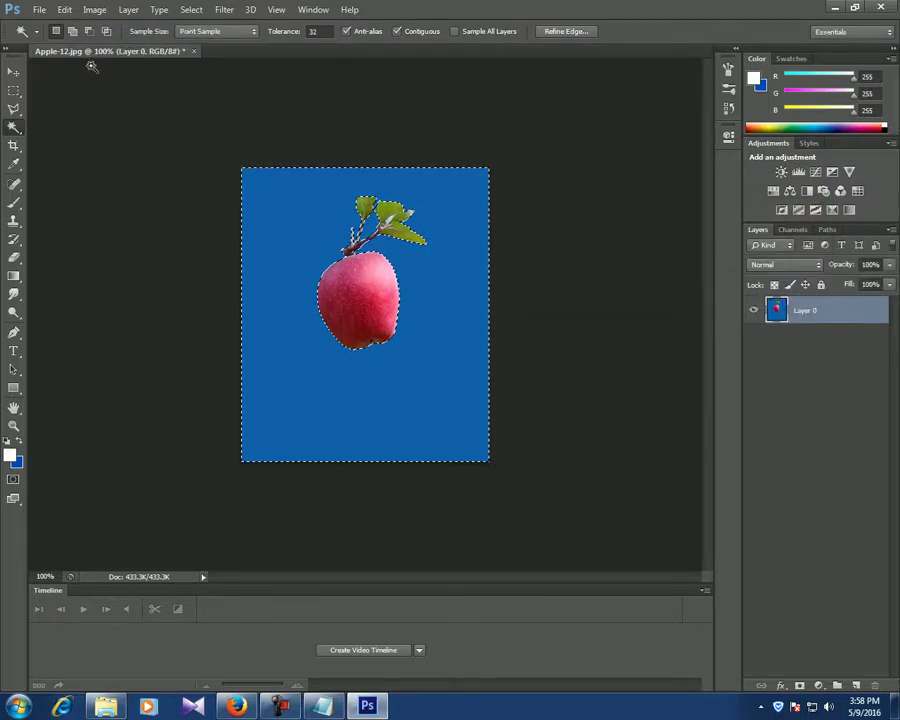
key("Delete")
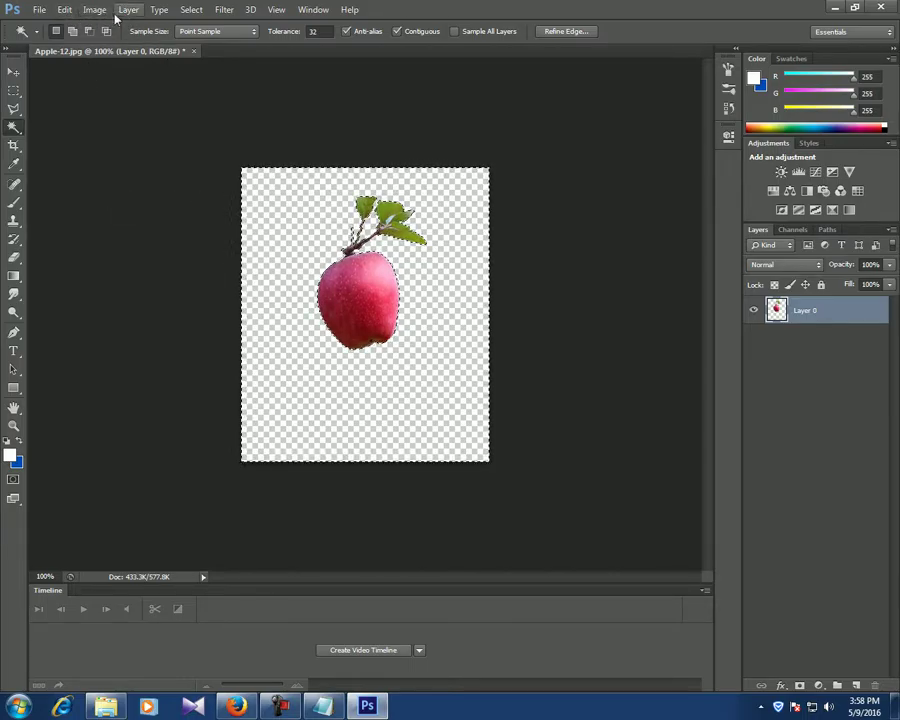
Step: Deselect so the apple sits on transparency with no active selection
left_click(191, 10)
left_click(205, 38)
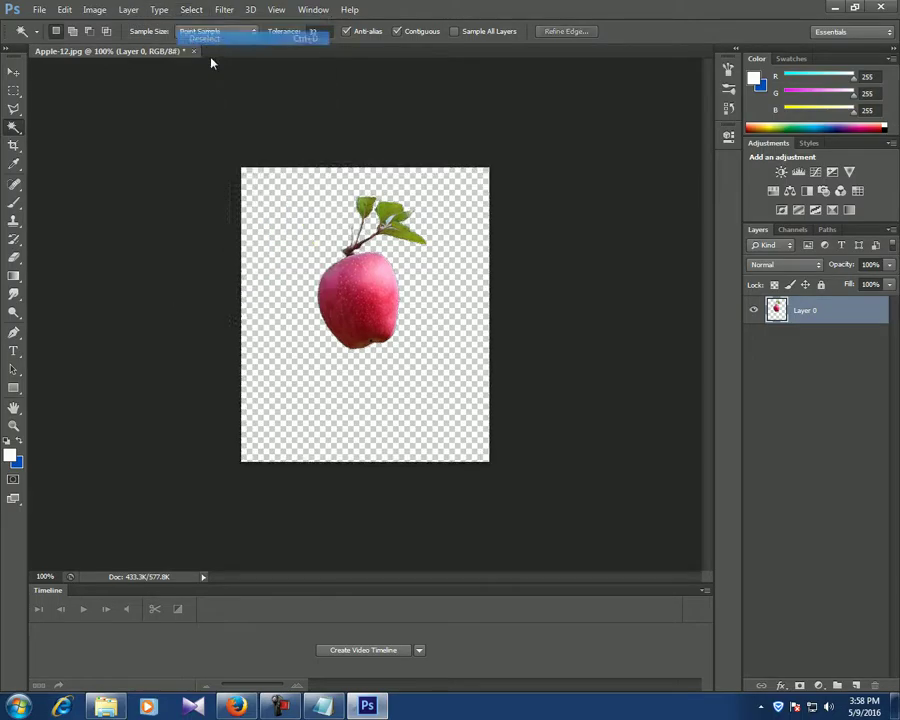
left_click(38, 10)
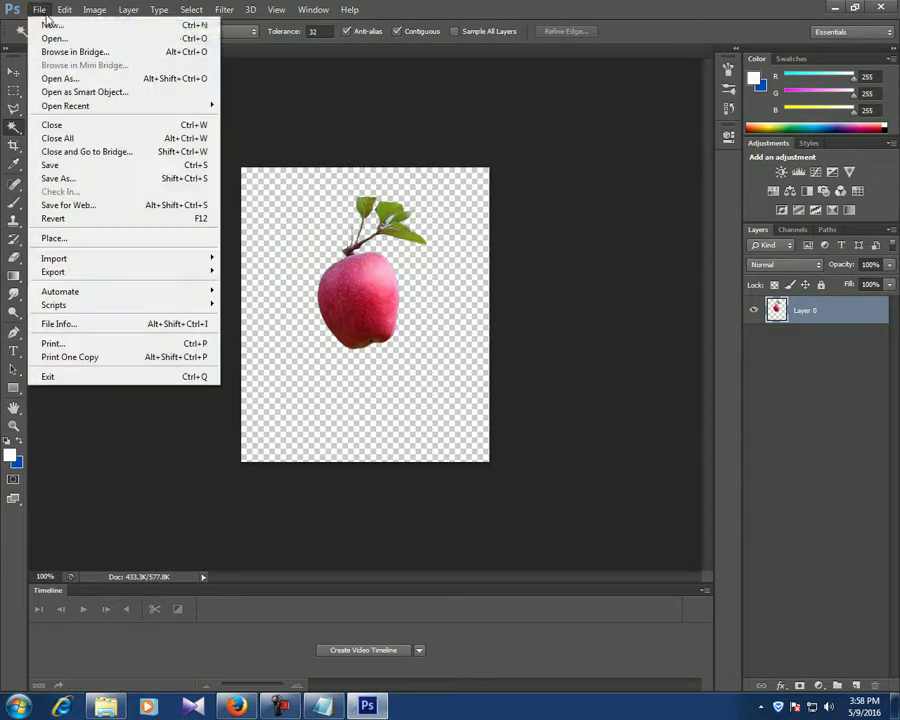
Step: Create a new Web-preset 800 × 600 pixel white document at 400 pixels/inch
left_click(48, 25)
left_click(613, 214)
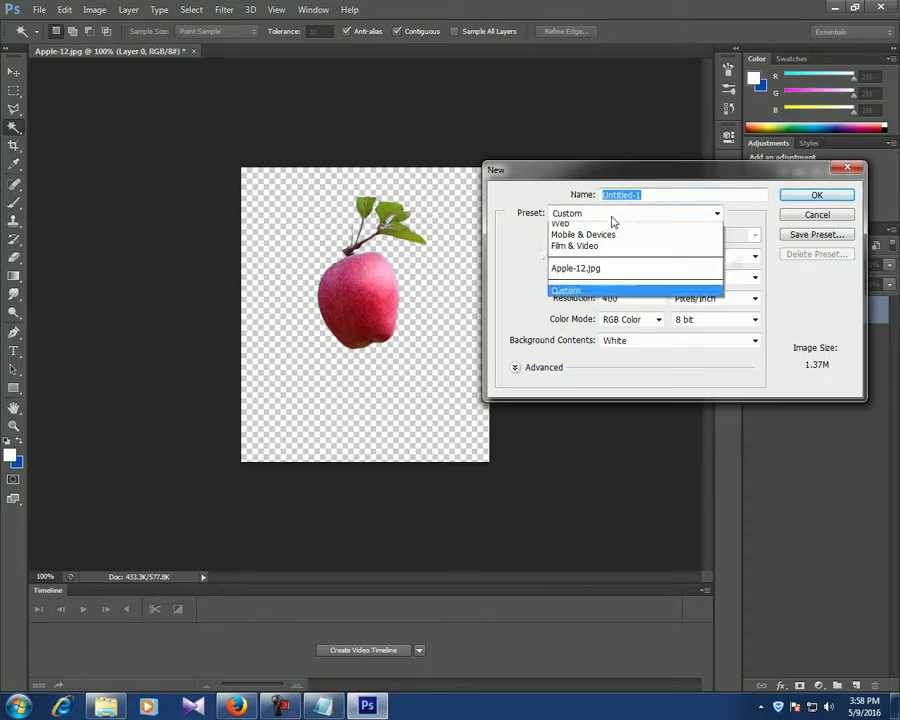
left_click(615, 305)
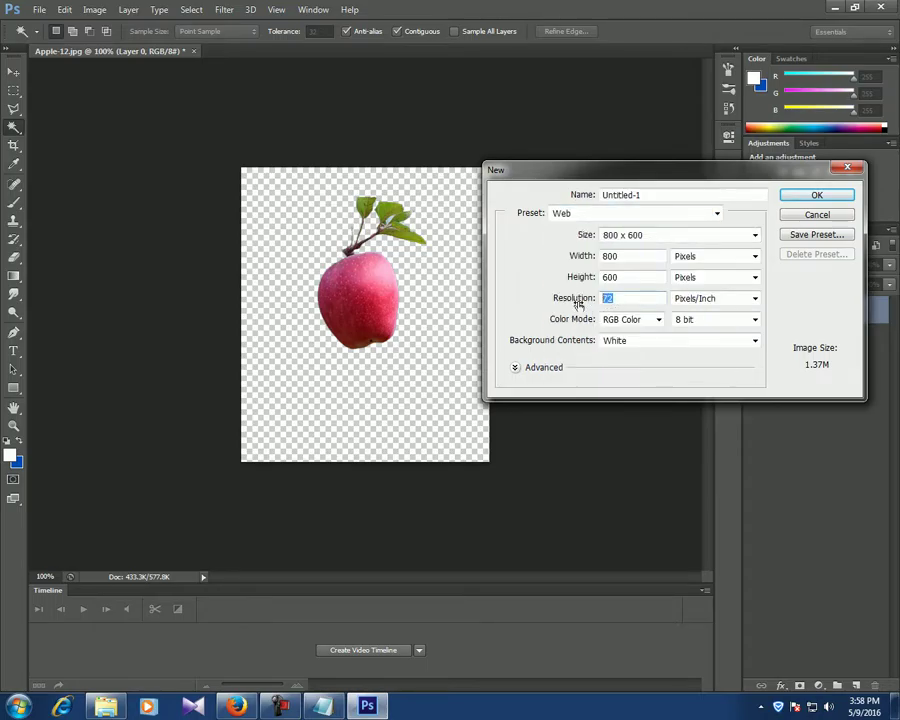
type("400")
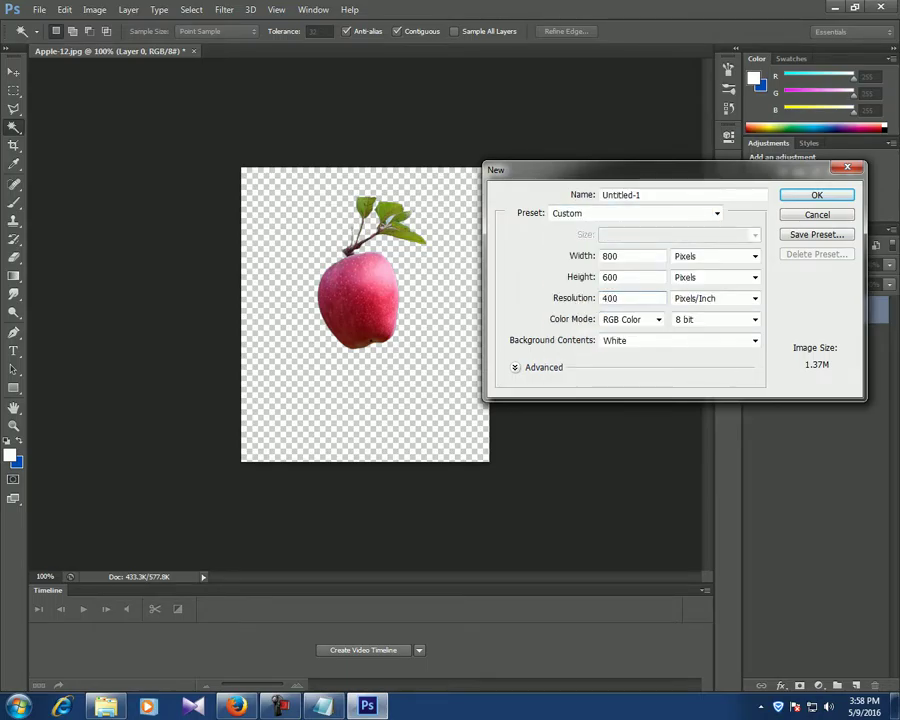
left_click(838, 196)
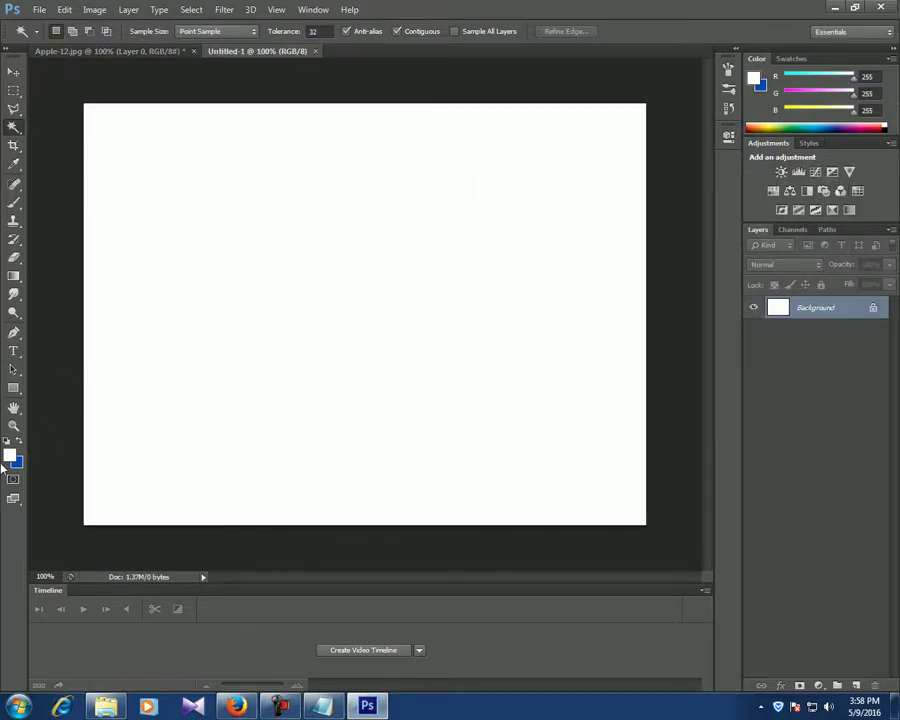
Step: Fill the Untitled-1 canvas with the blue background colour
left_click(64, 9)
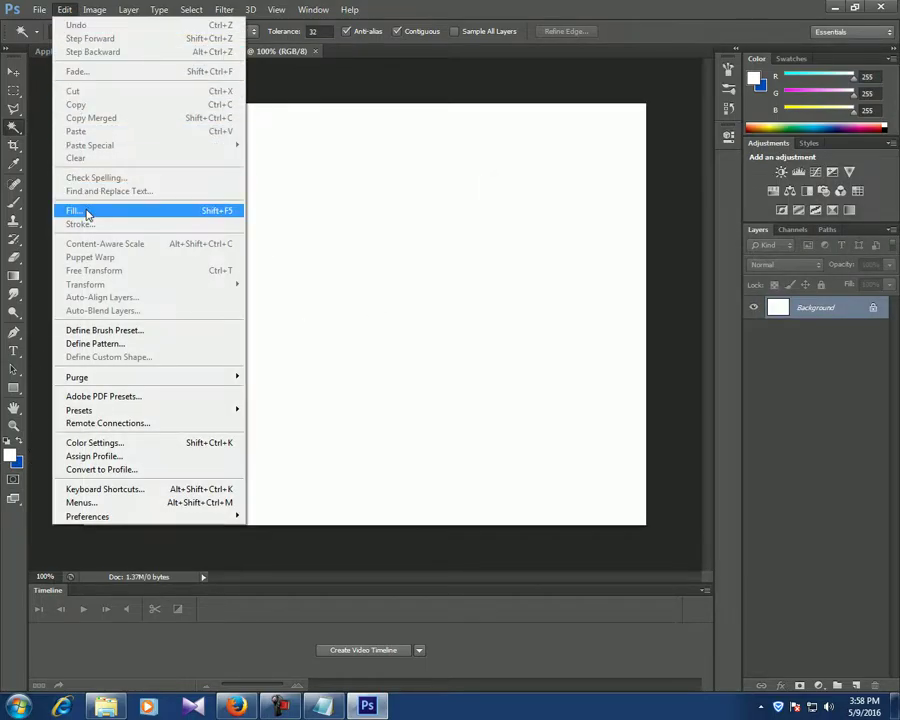
left_click(87, 214)
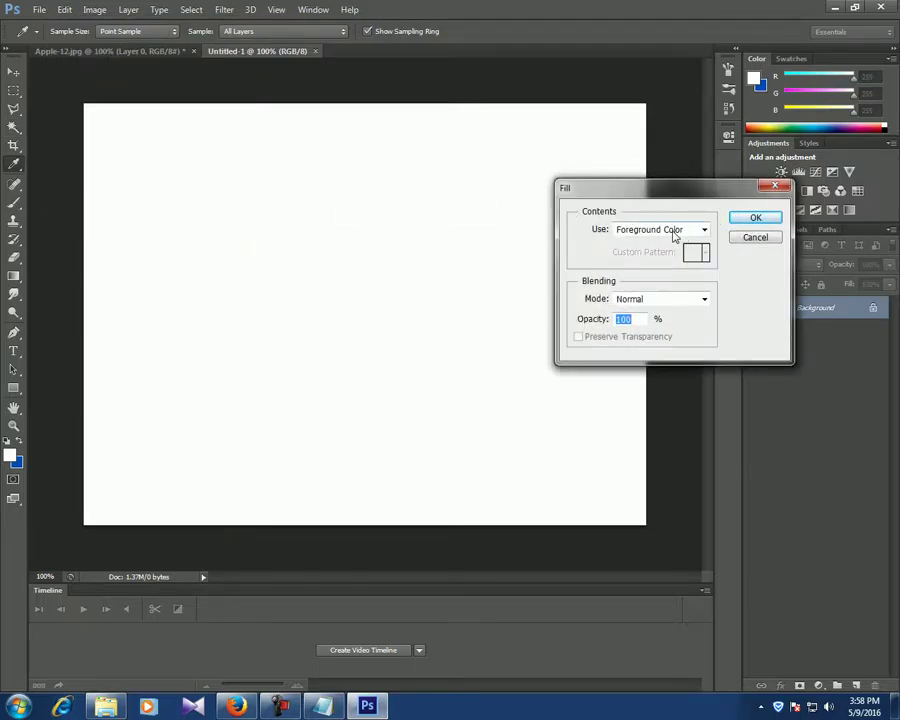
left_click(674, 235)
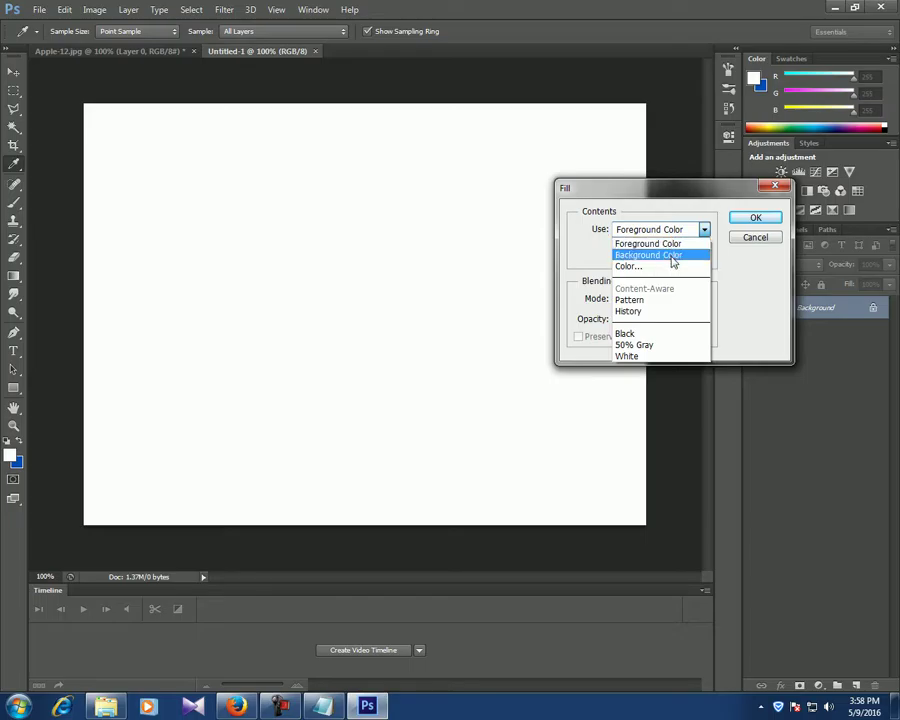
left_click(670, 252)
left_click(752, 219)
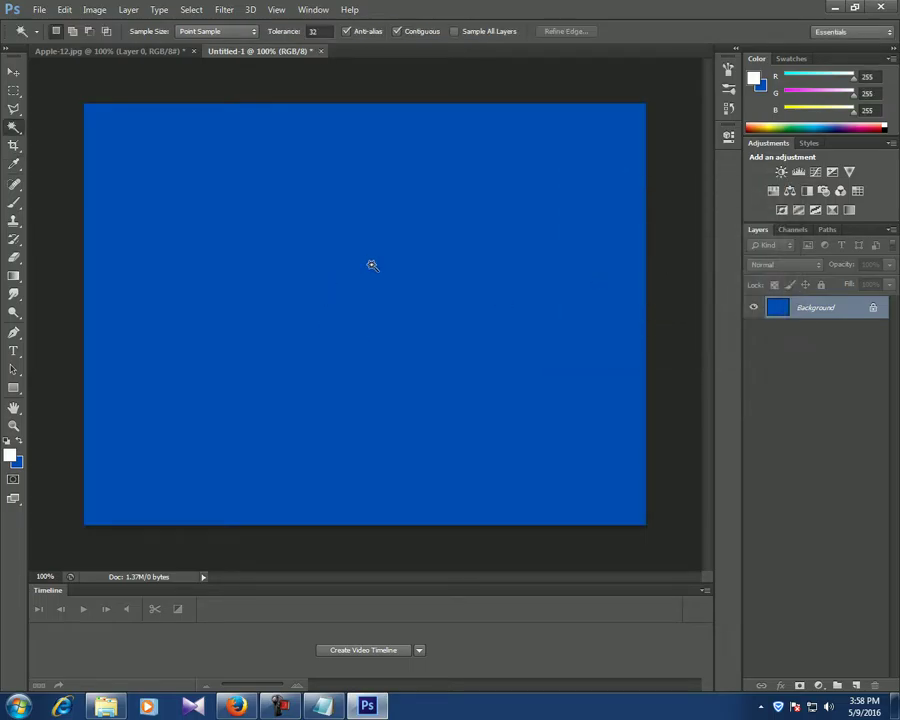
Step: Move-tool drag the cut-out apple from Apple-12.jpg onto Untitled-1 as Layer 1
left_click(105, 51)
left_click(14, 73)
mouse_move(384, 281)
left_mouse_down()
mouse_move(255, 58)
mouse_move(362, 331)
mouse_move(366, 312)
left_mouse_up()
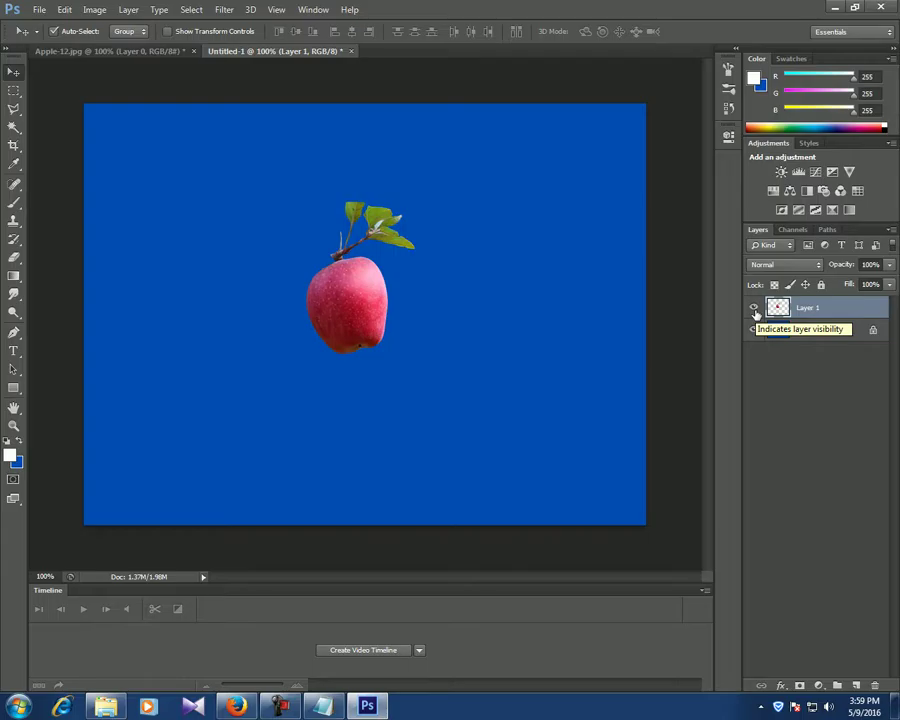
Step: Hide the cut-out layer and rename it 'apple'
left_click(755, 310)
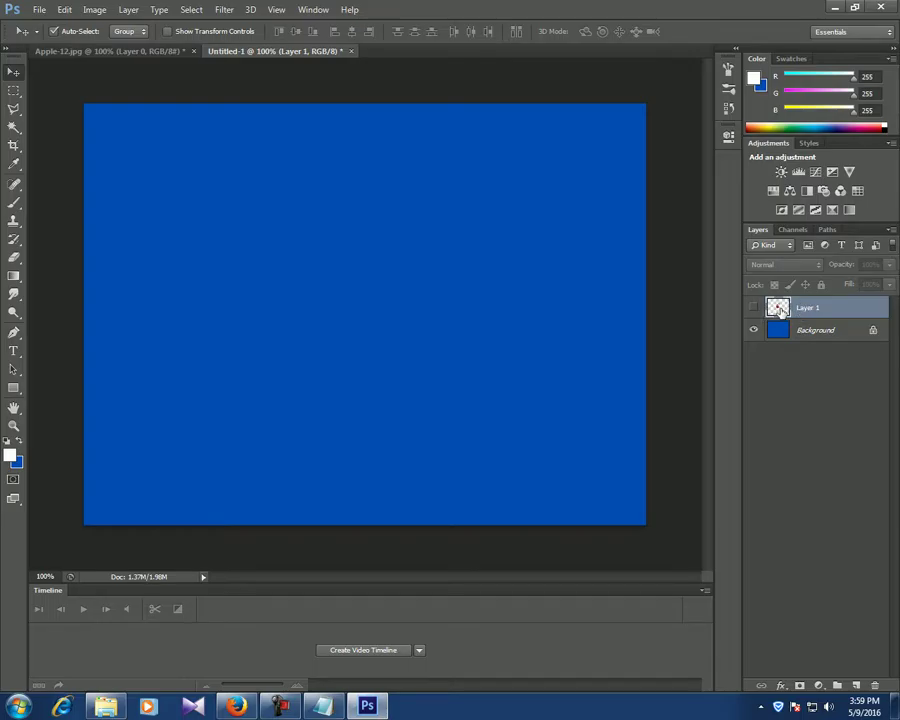
left_click(129, 10)
mouse_move(150, 24)
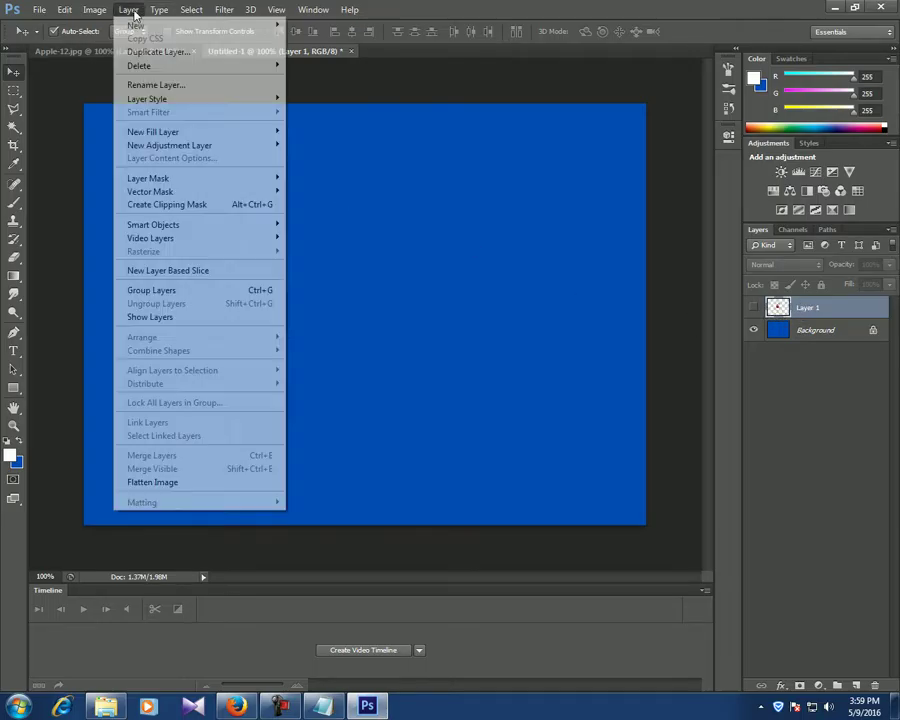
left_click(306, 25)
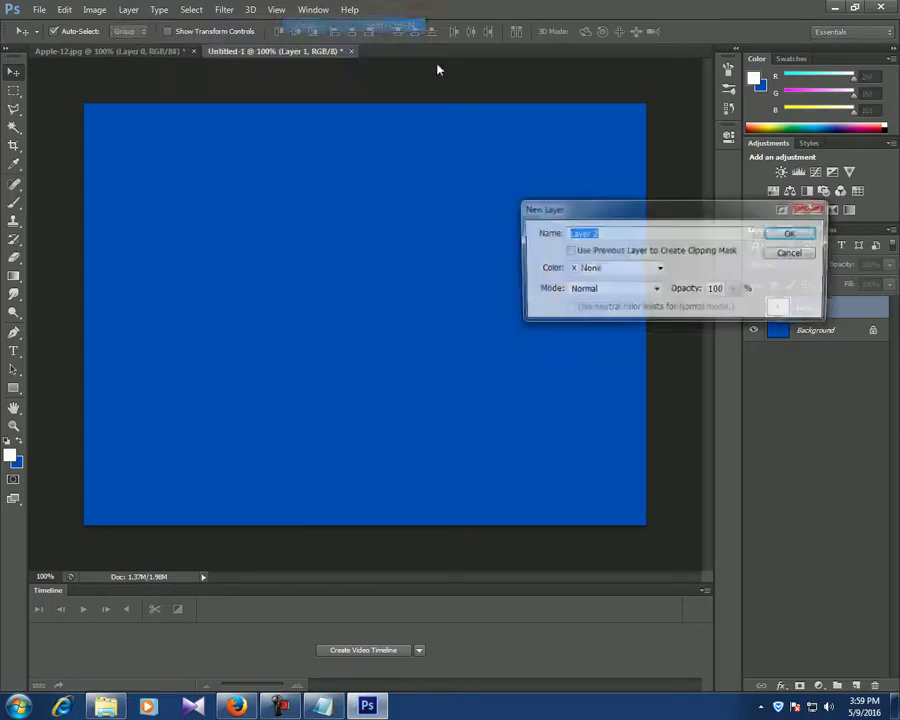
left_click(793, 255)
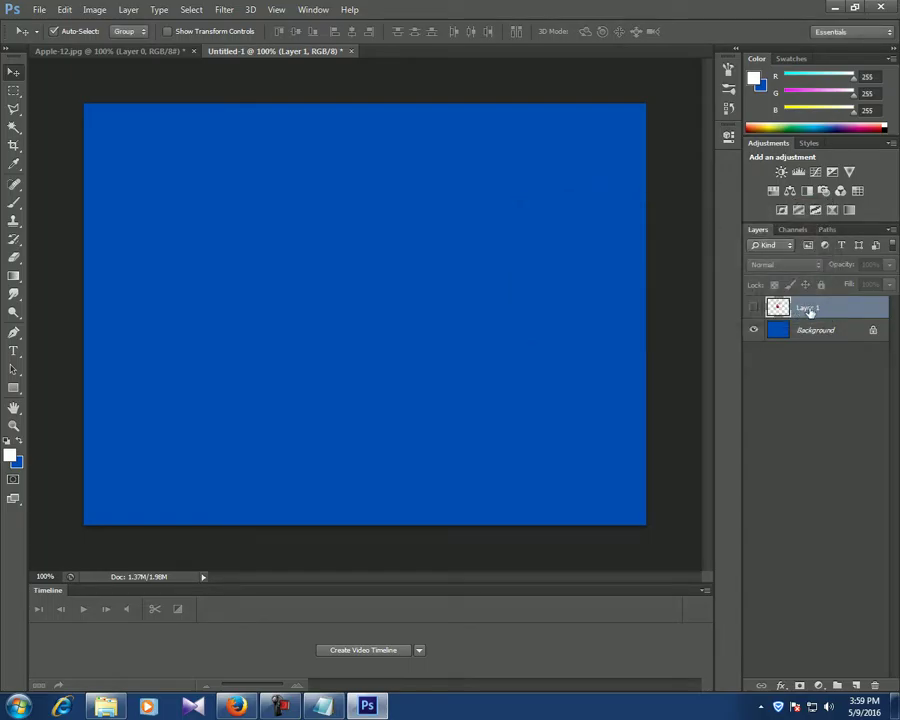
double_click(805, 307)
type("apple")
key("Return")
Step: Add a new empty Layer 1 above the apple layer
left_click(130, 10)
mouse_move(136, 25)
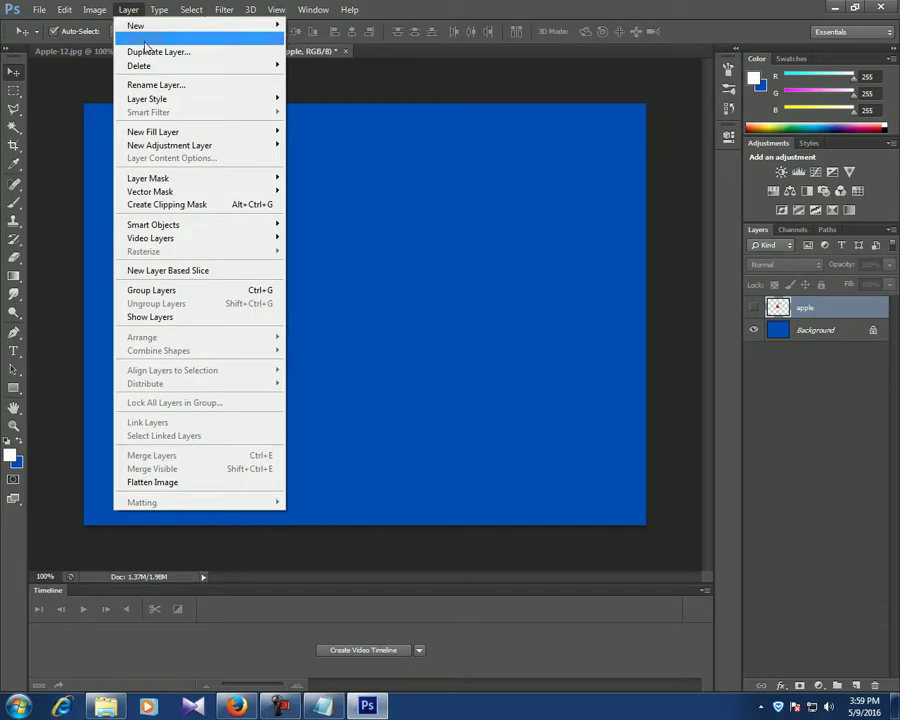
left_click(295, 25)
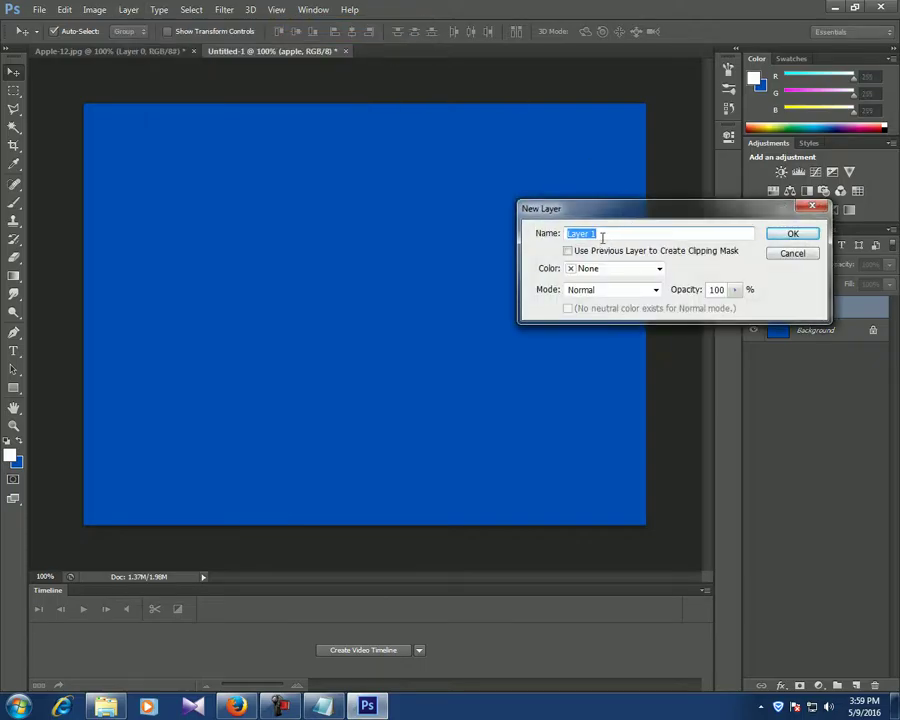
left_click(792, 234)
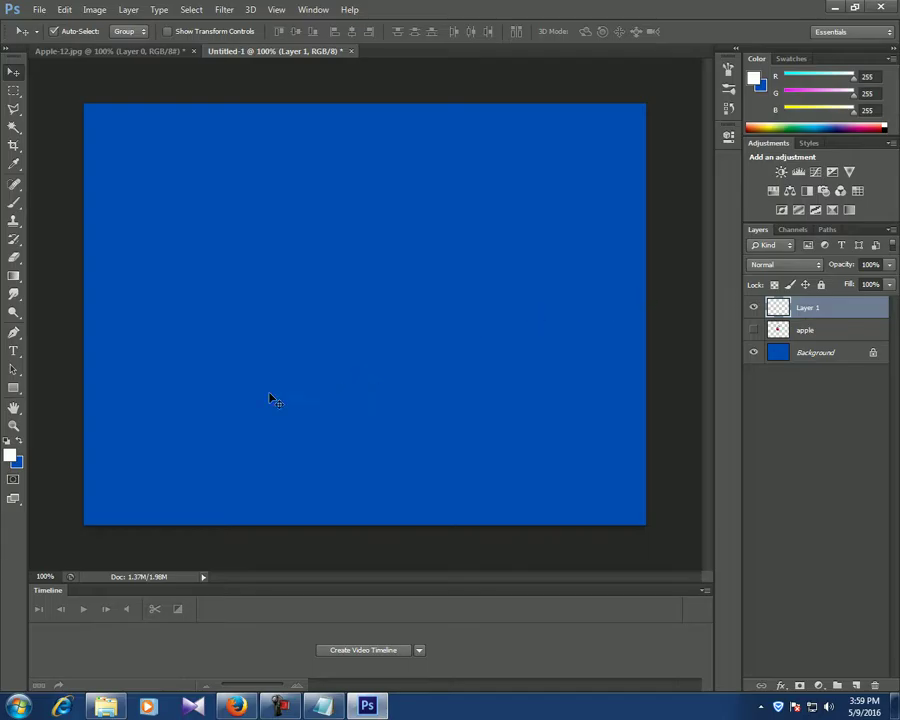
Step: Pick the regular Brush tool with the Spatter 27 pixels tip and show the Brush panel
left_click(14, 202)
right_click(14, 202)
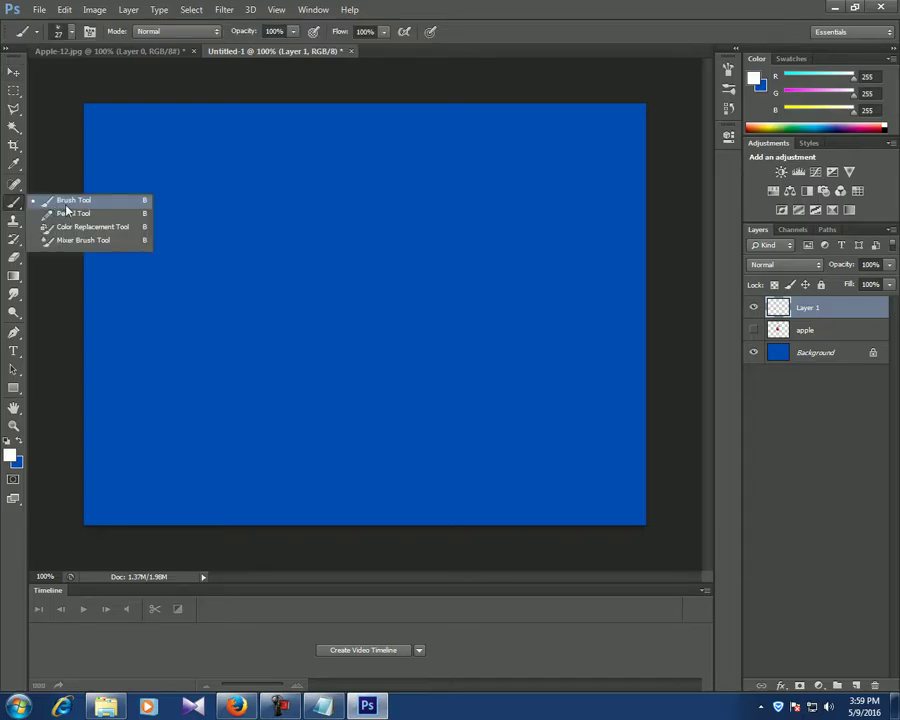
left_click(66, 205)
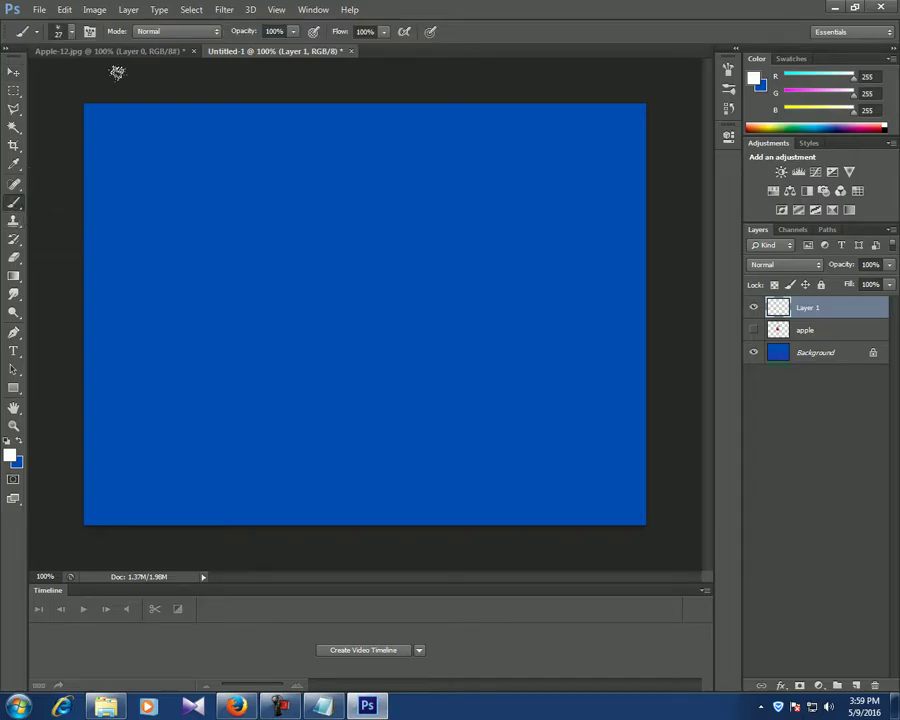
left_click(72, 33)
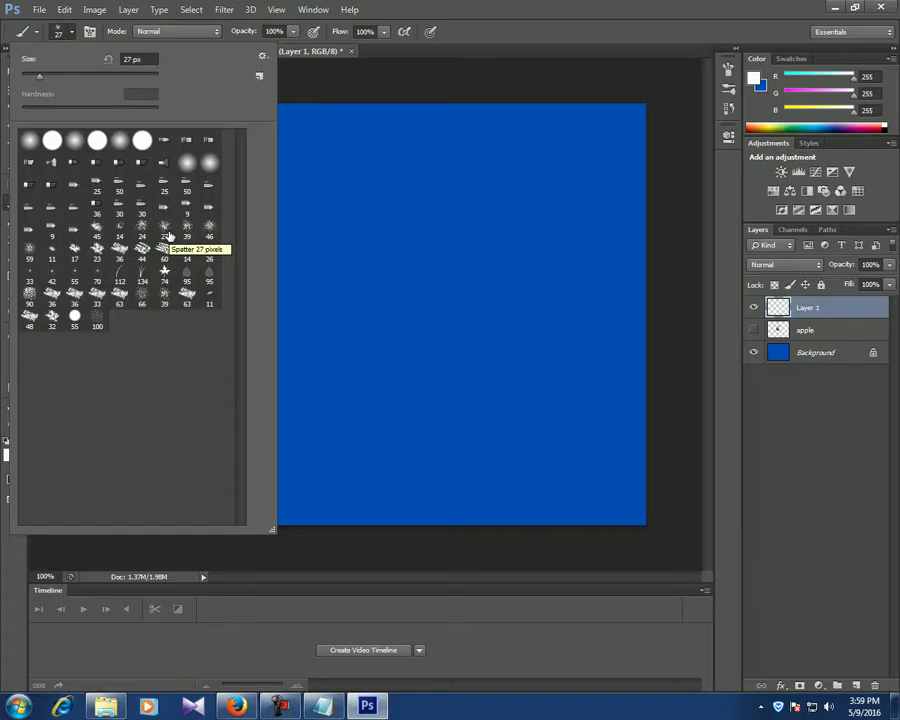
left_click(166, 237)
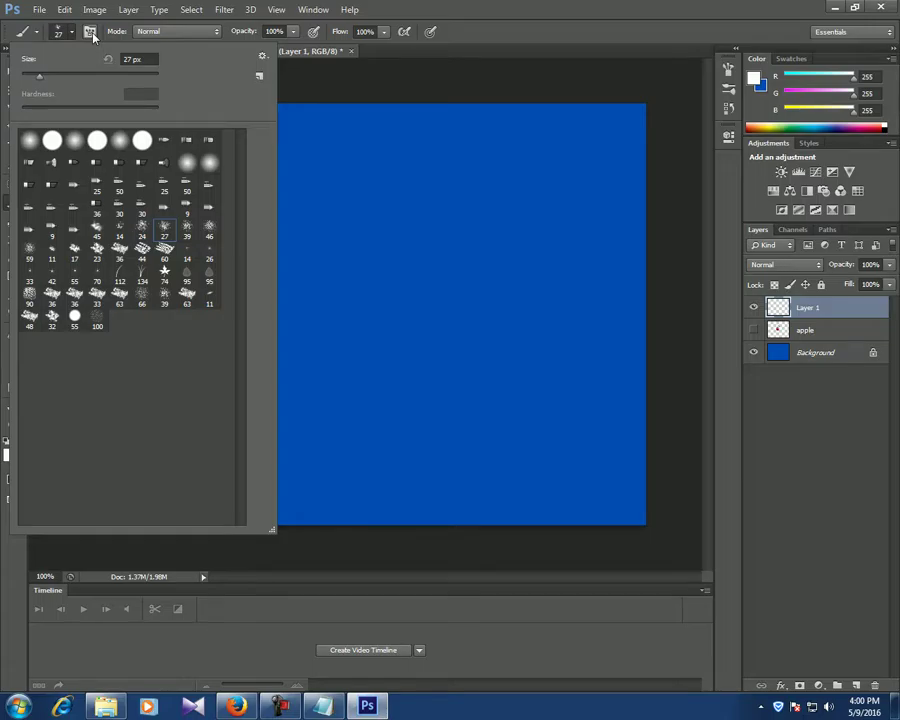
left_click(90, 32)
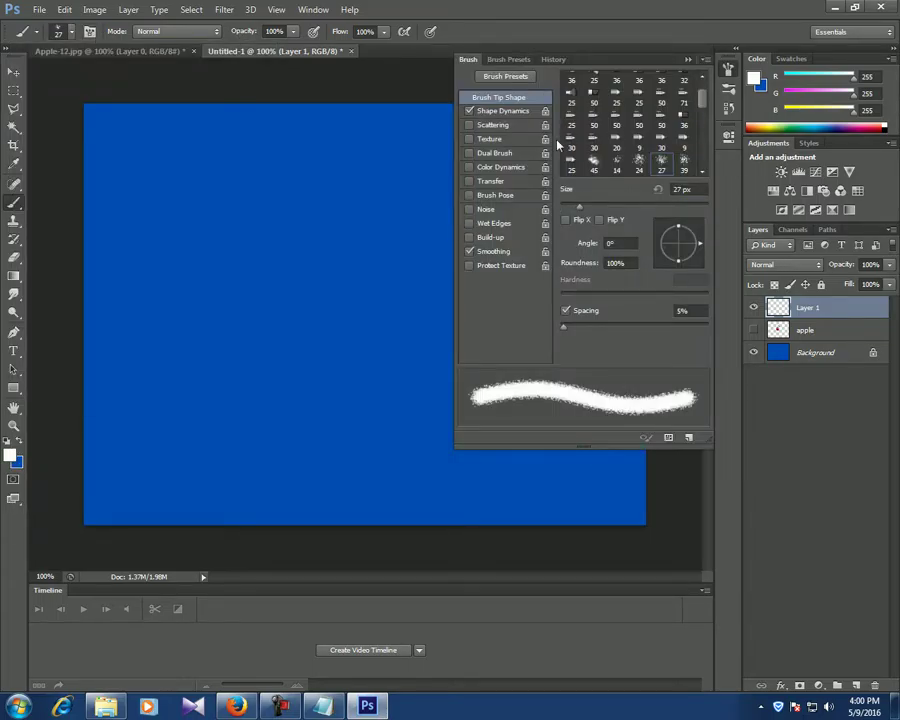
left_click(478, 126)
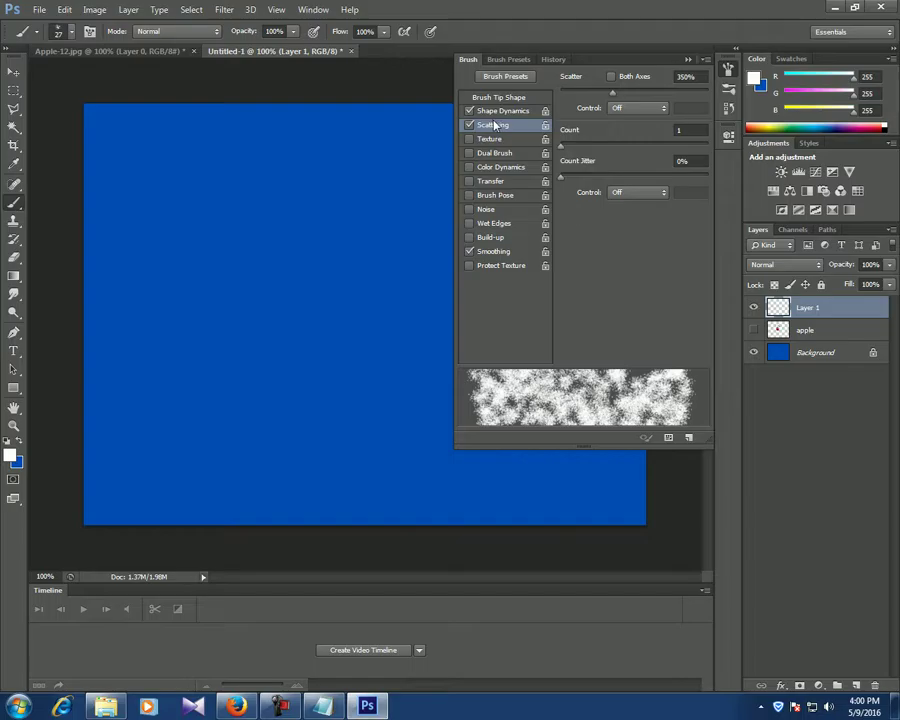
left_click(510, 61)
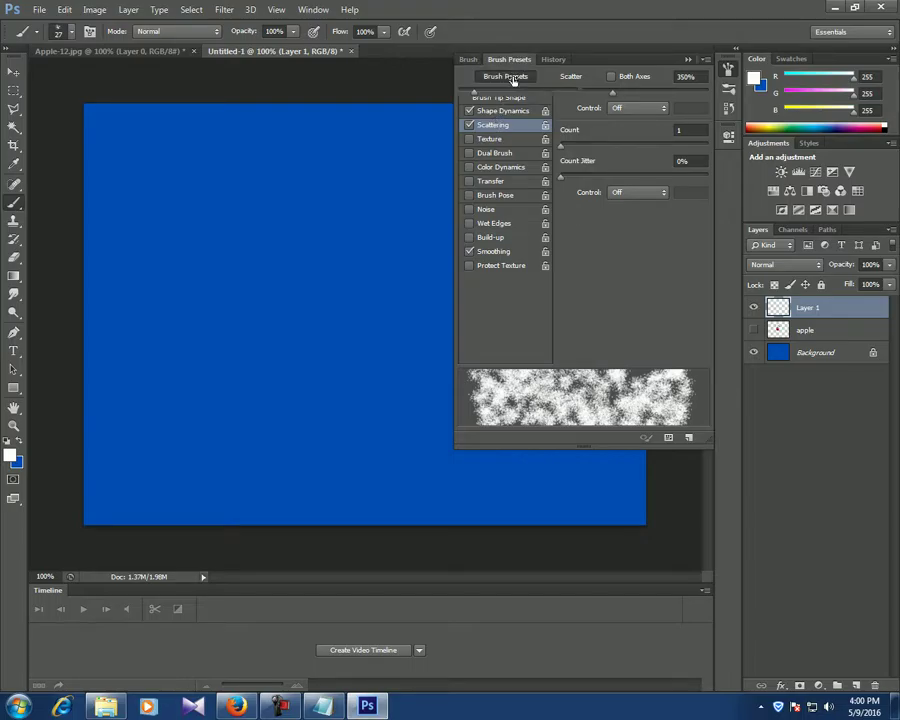
left_click_drag(707, 131, 714, 263)
left_click(490, 298)
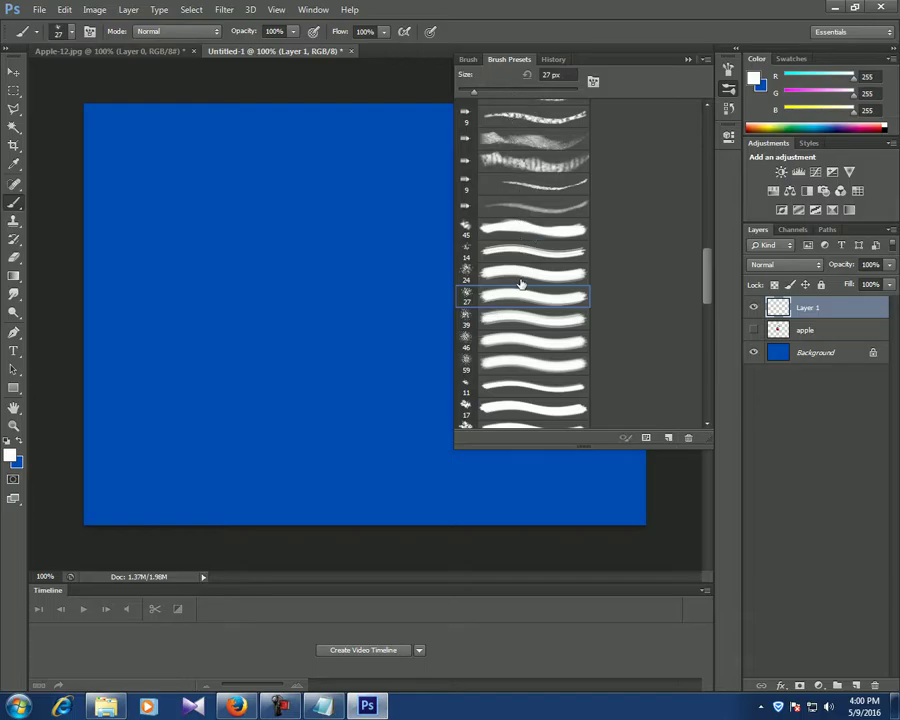
left_click(469, 60)
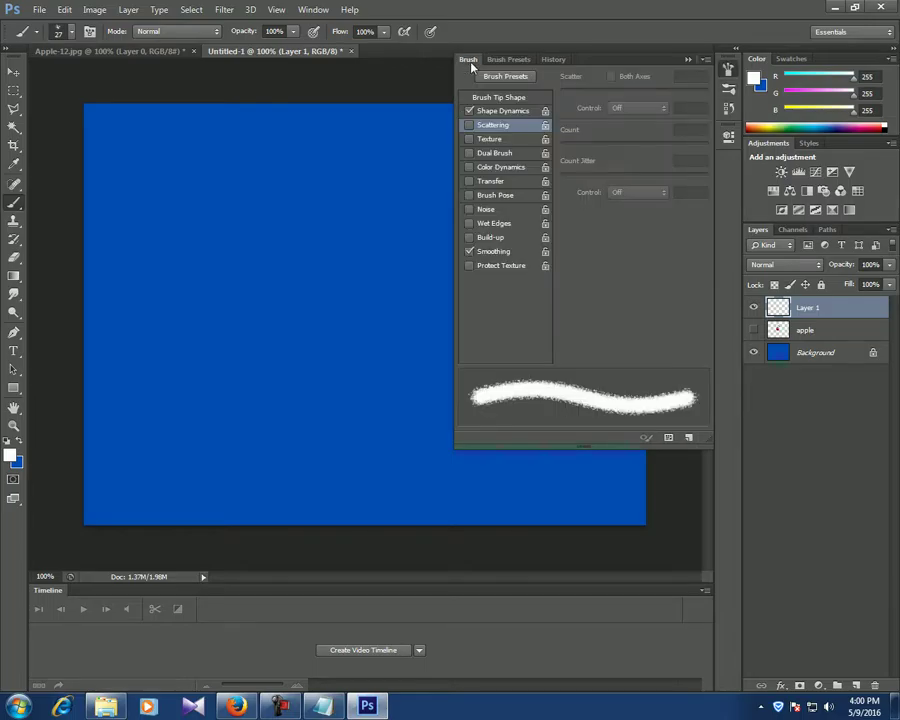
left_click(513, 98)
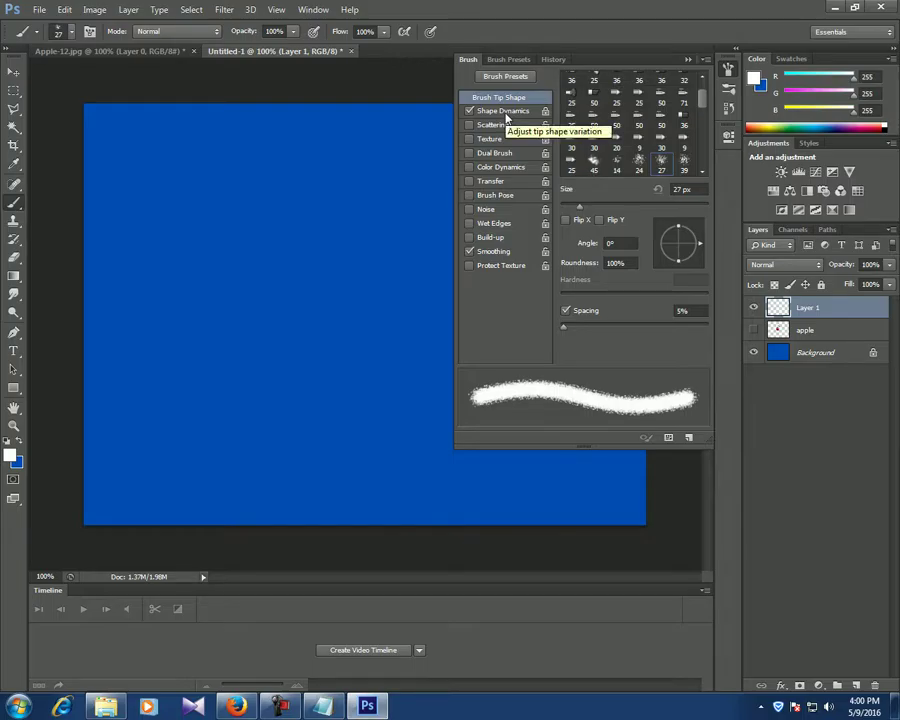
Step: Review the Shape Dynamics Size Jitter, Minimum Diameter and Roundness Jitter values
left_click(506, 114)
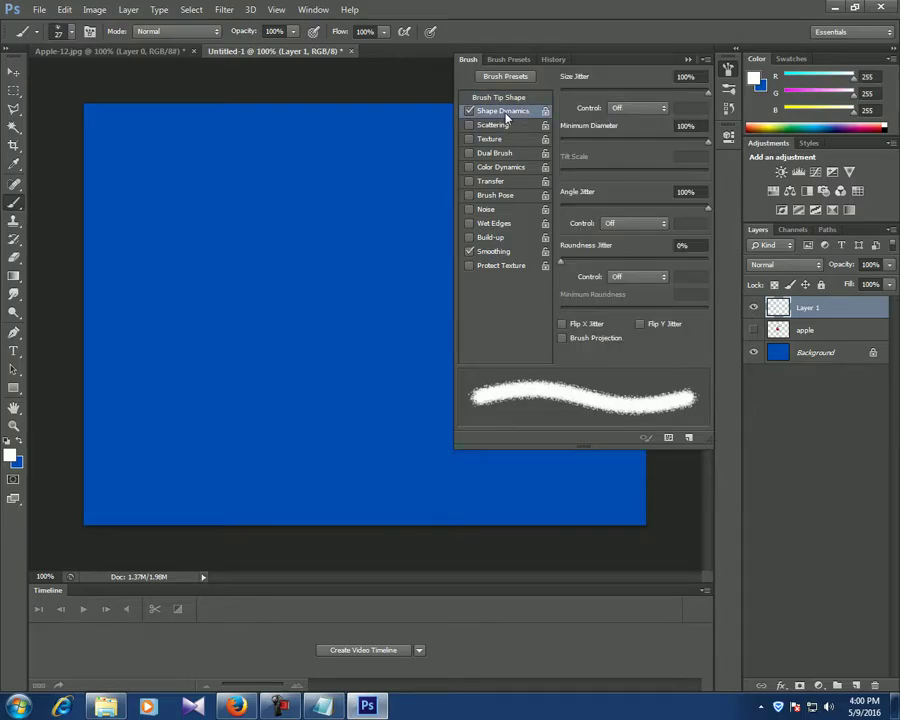
left_click(685, 76)
key("Tab")
key("Tab")
left_click(694, 77)
left_click(700, 76)
double_click(698, 76)
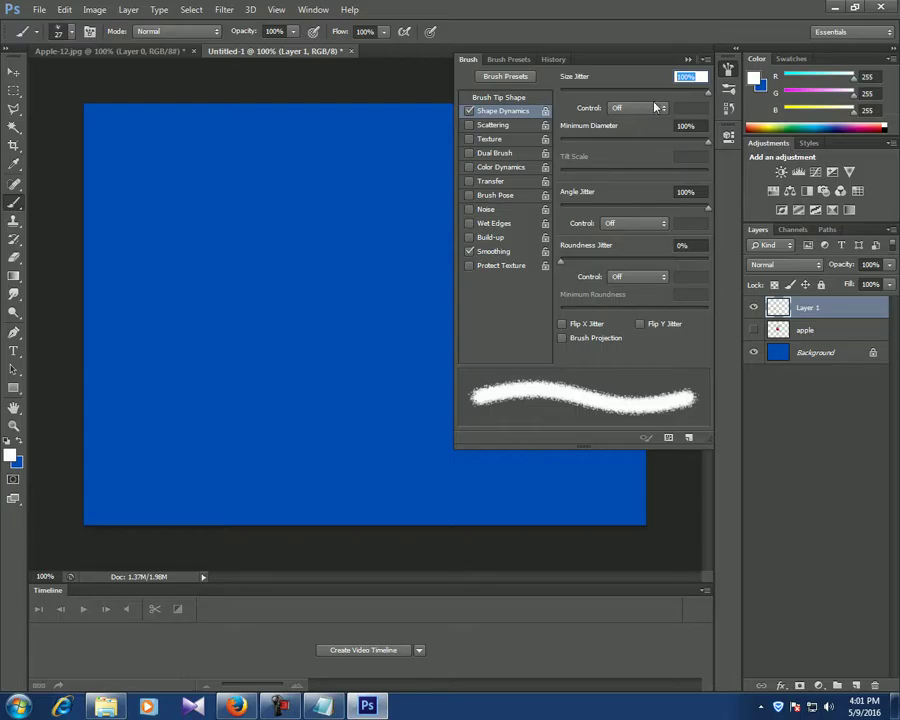
left_click(699, 77)
left_click(688, 126)
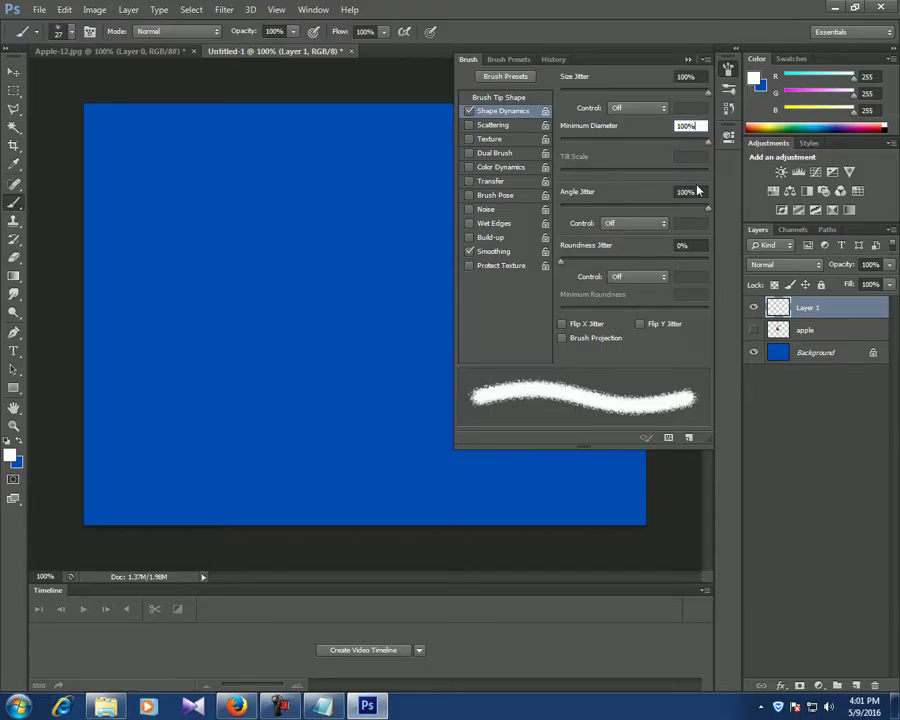
left_click(688, 245)
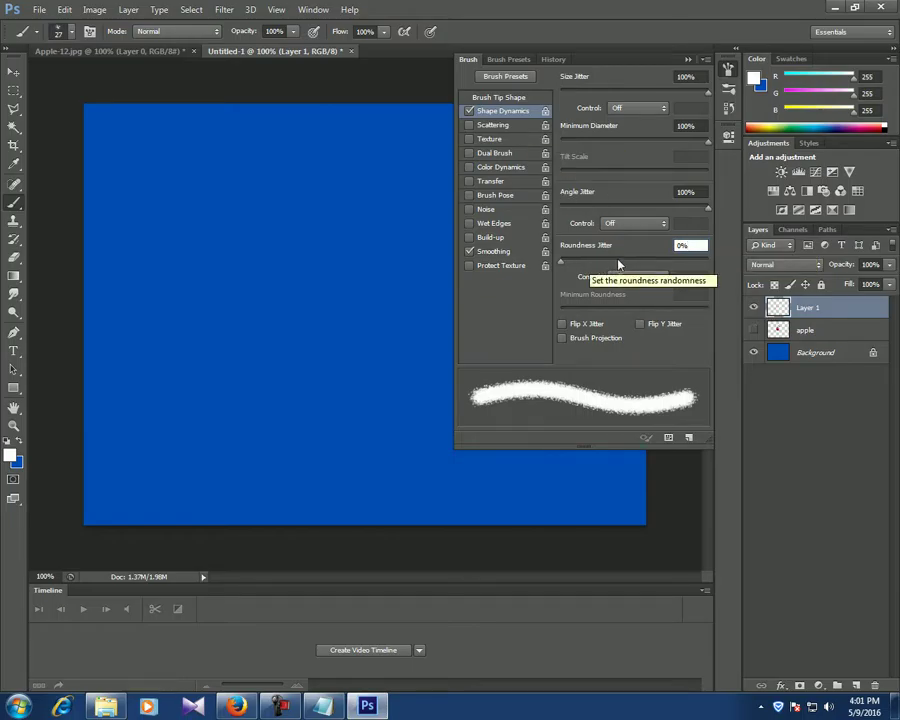
double_click(685, 246)
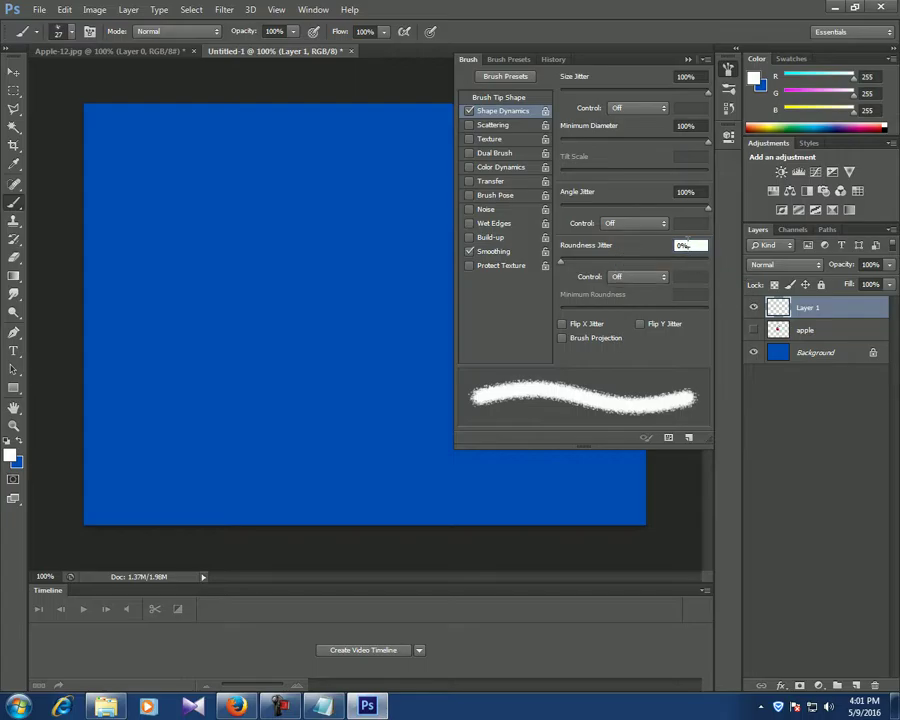
Step: Enable Scattering at 350% with Count 1, then collapse the Brush panel
left_click(492, 125)
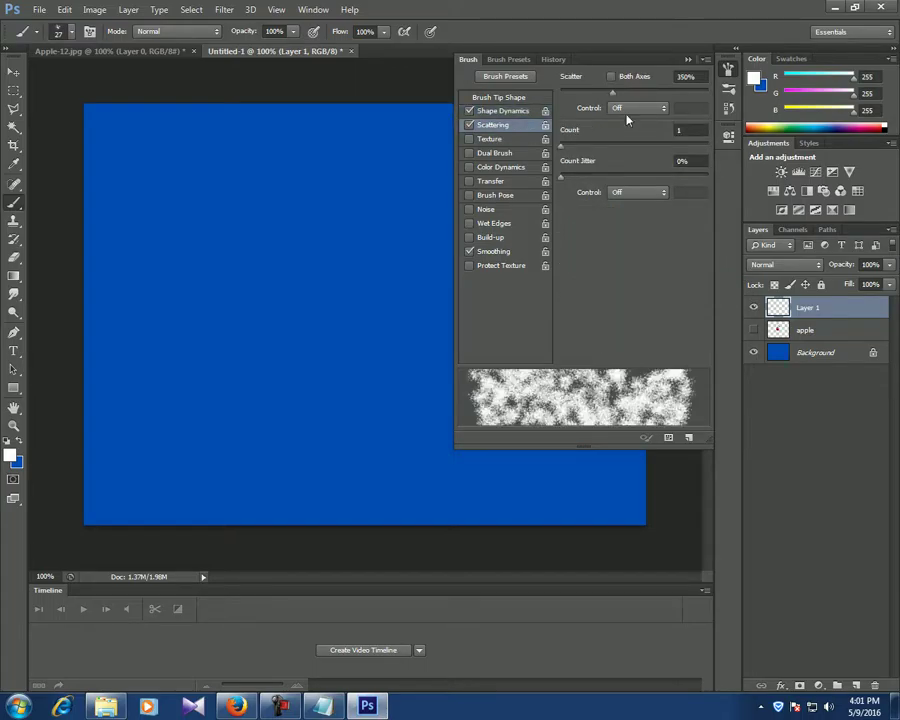
left_click(690, 77)
key("Return")
key("Tab")
key("Tab")
left_click(687, 61)
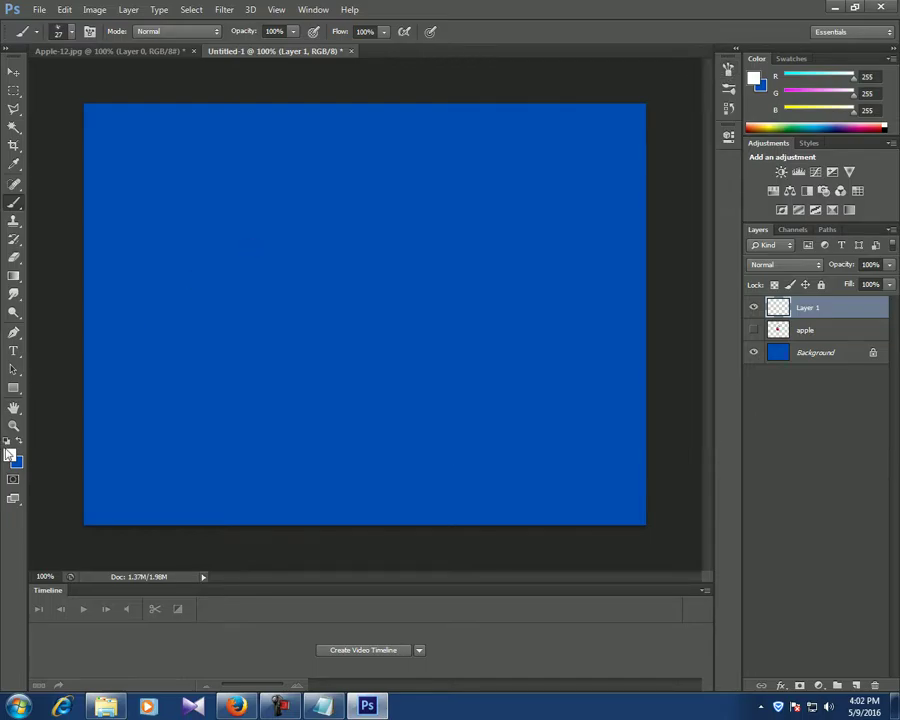